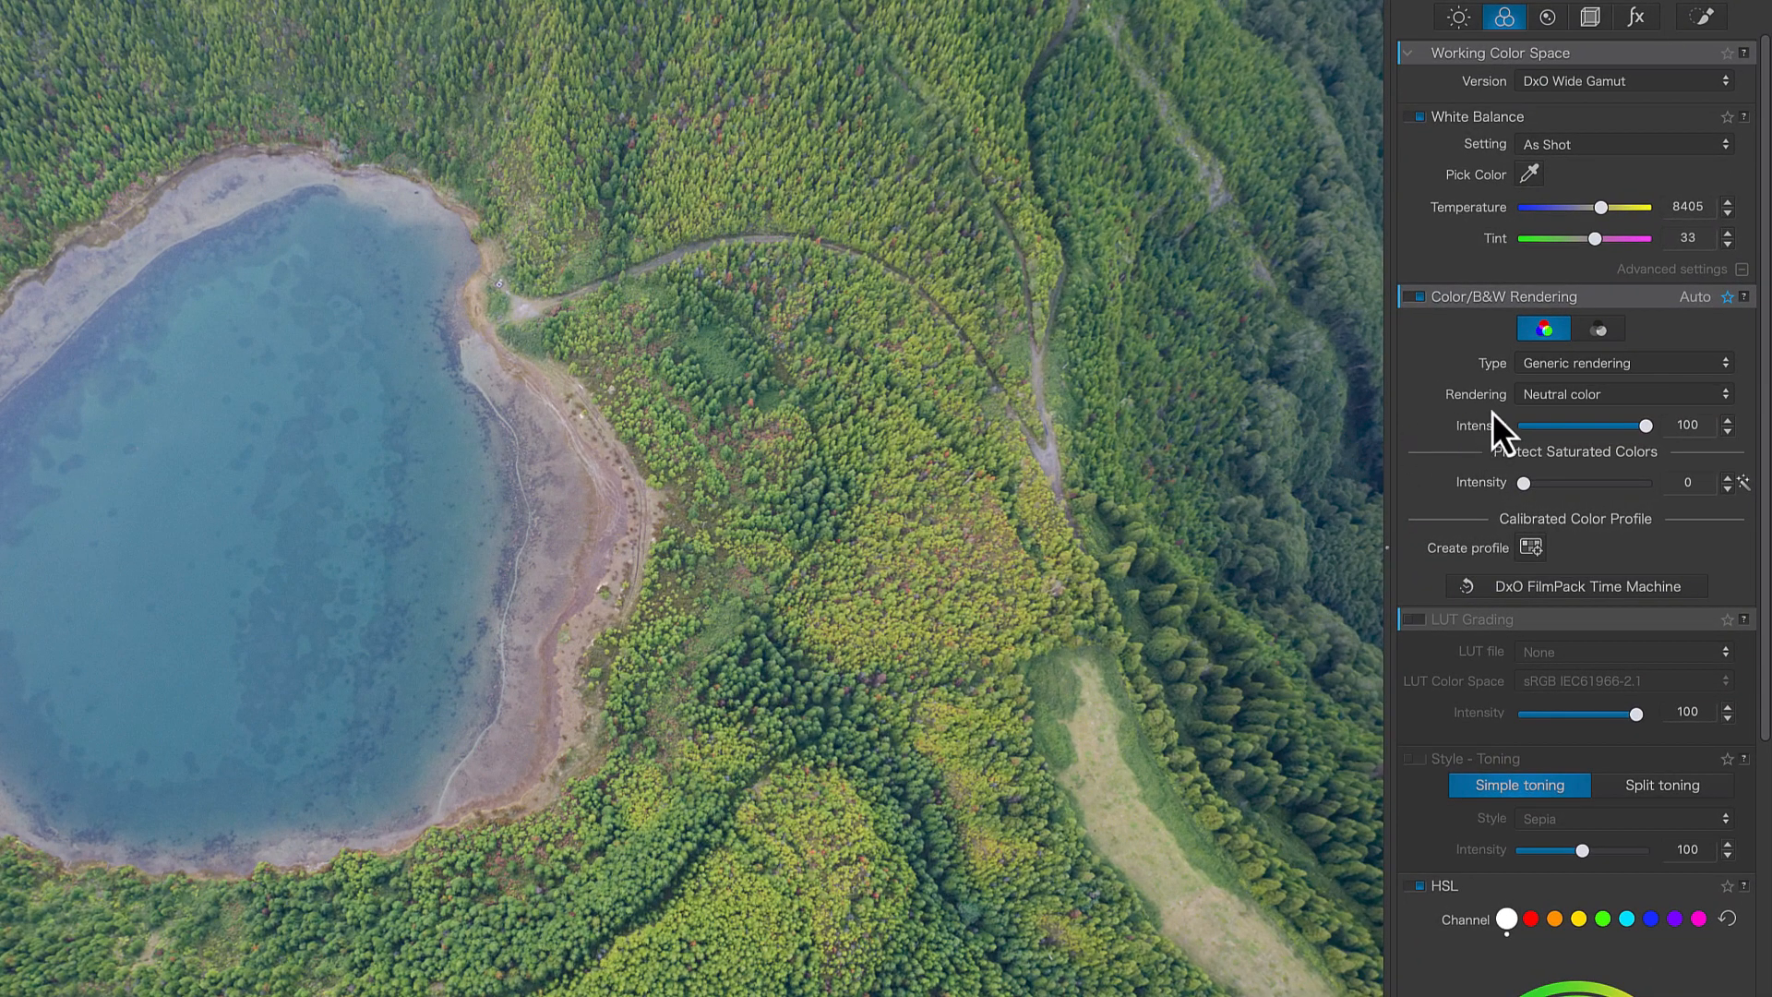
Step: Set the color rendering to the DxO camera profile (DJI Mavic 2 Pro)
left_click(1596, 425)
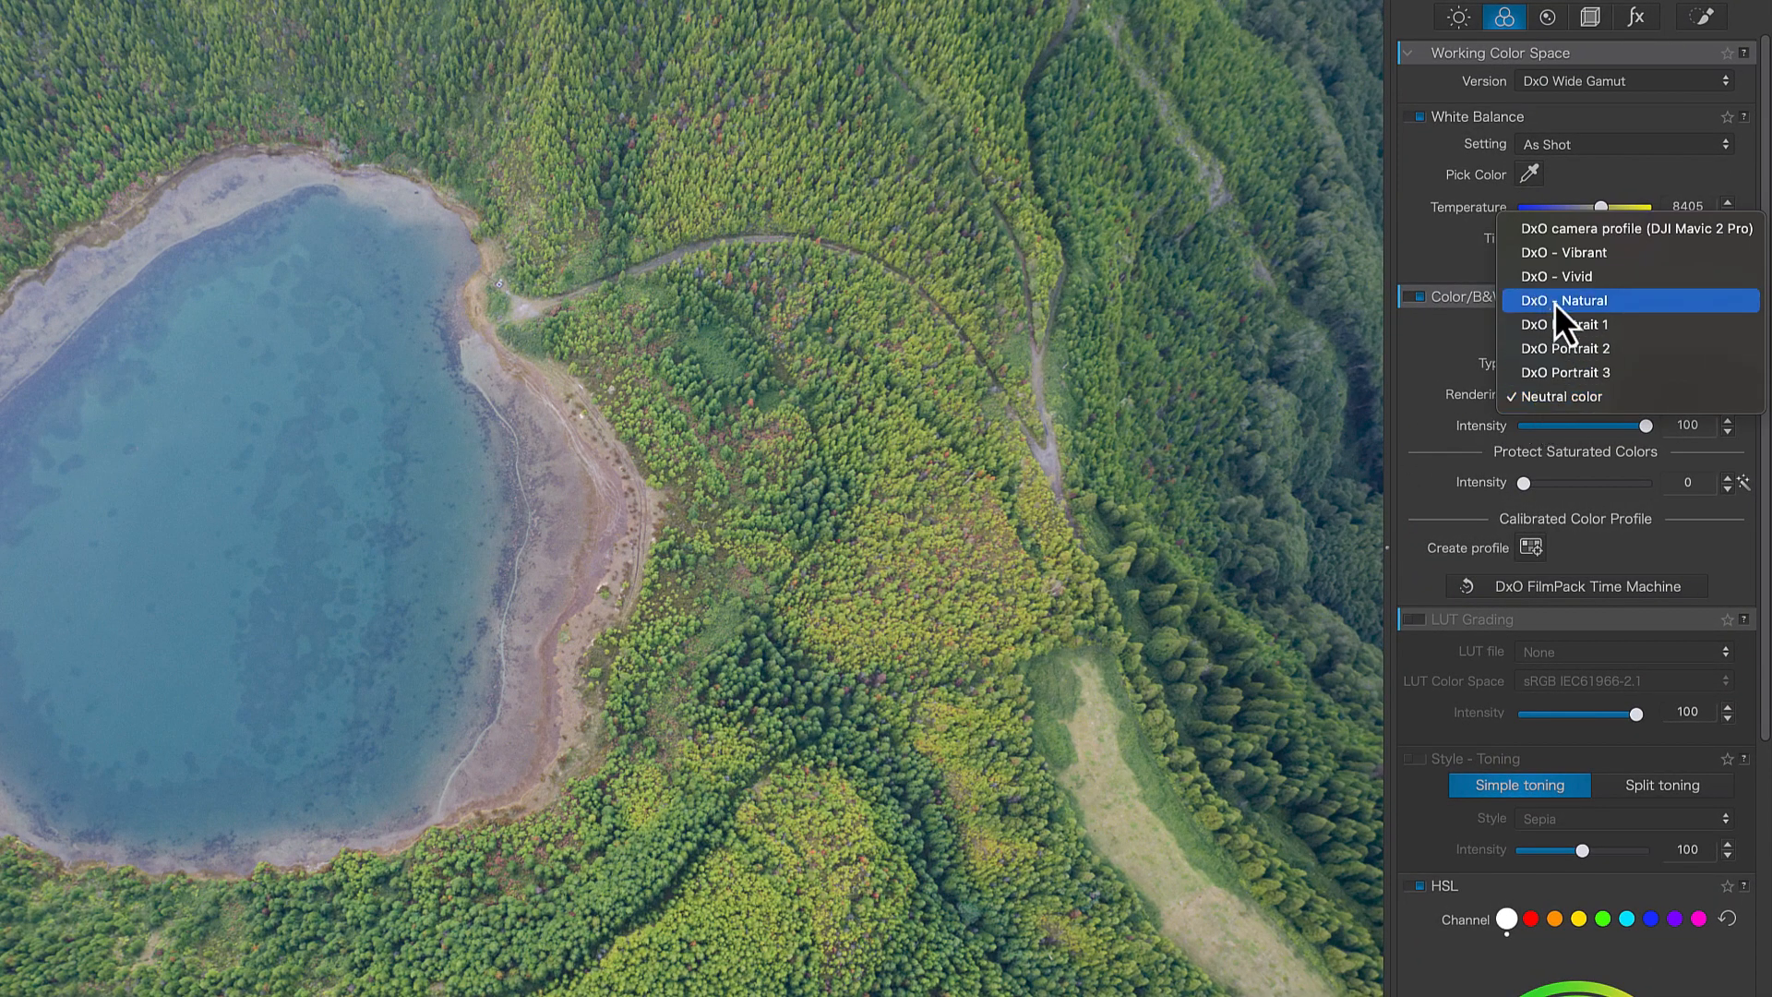
left_click(1561, 231)
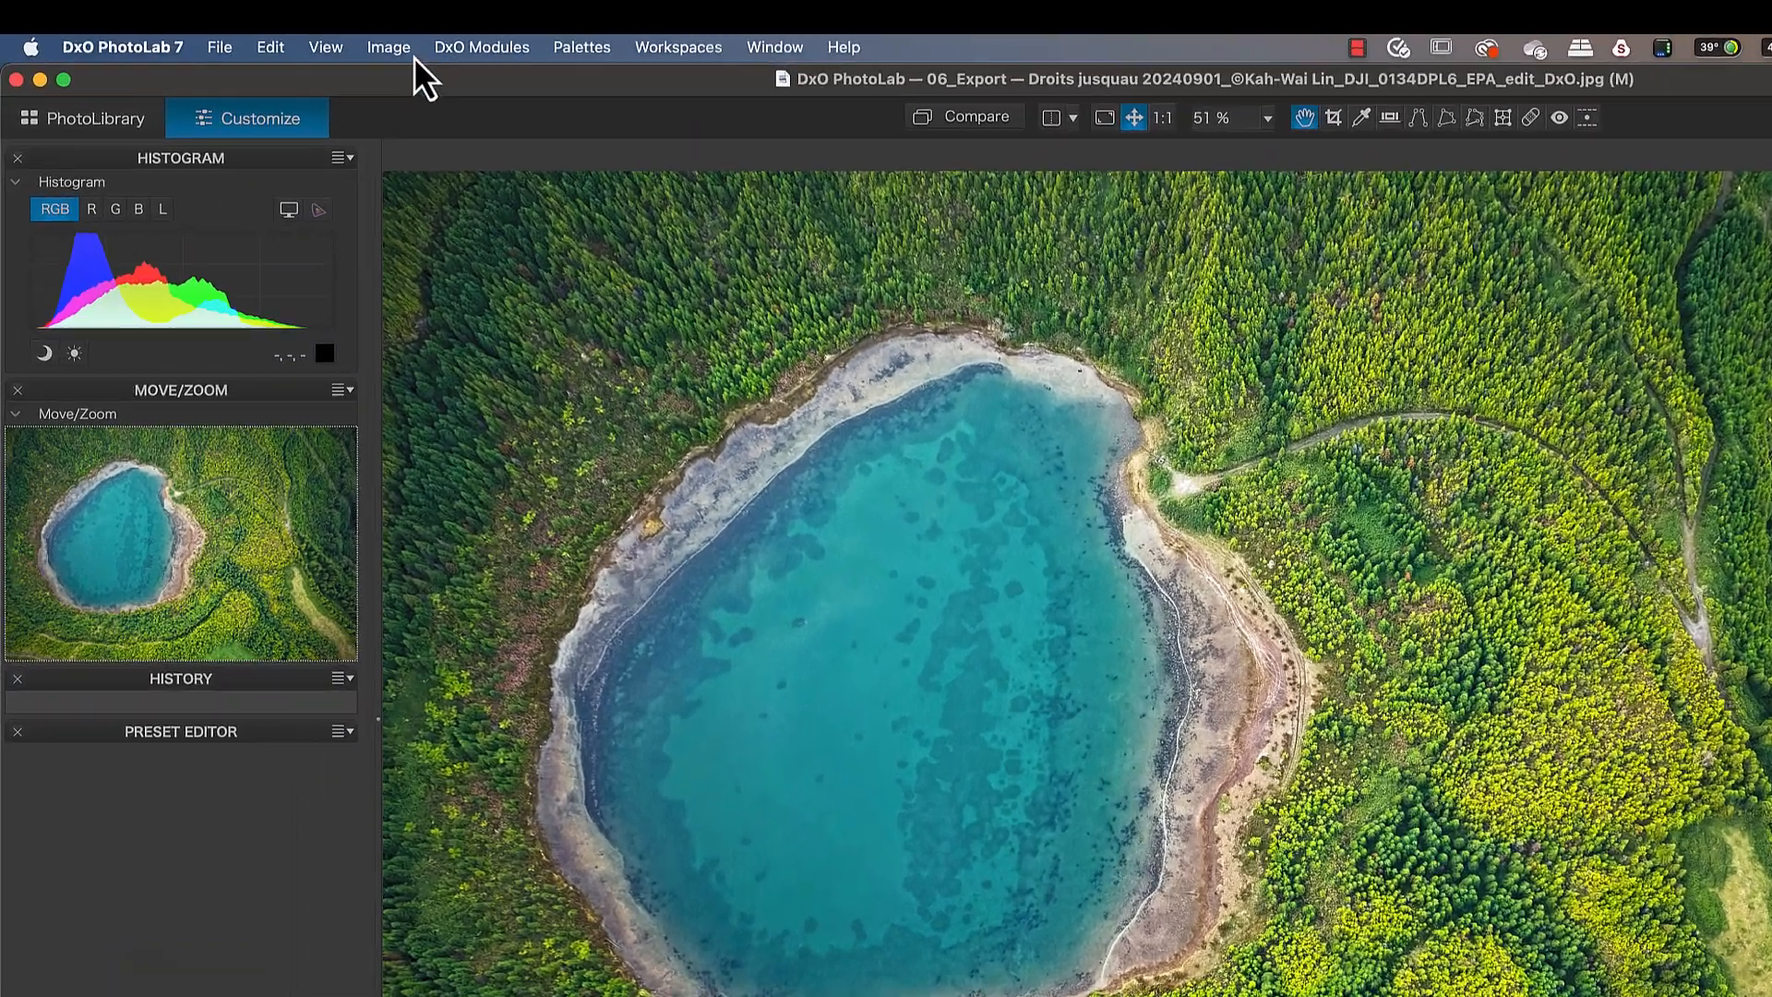
Step: Look over the image commands, reveal the image browser below the photo and view the available export destinations
left_click(409, 53)
mouse_move(454, 334)
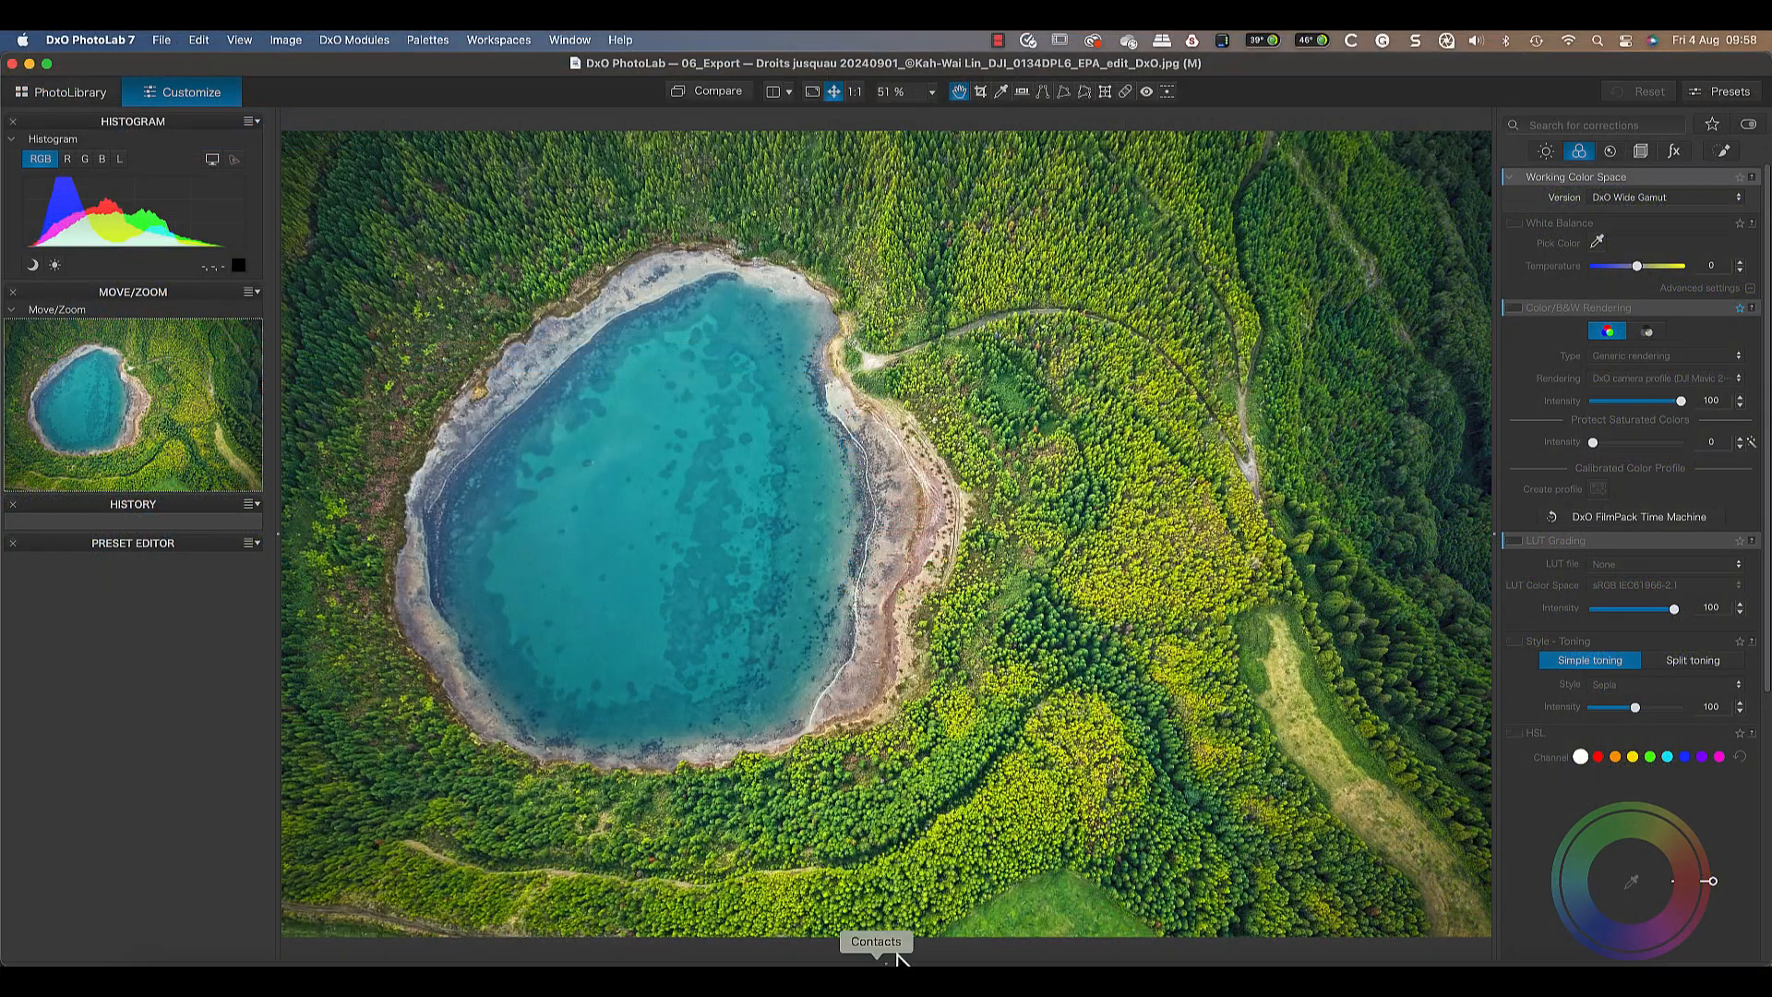
left_click(896, 956)
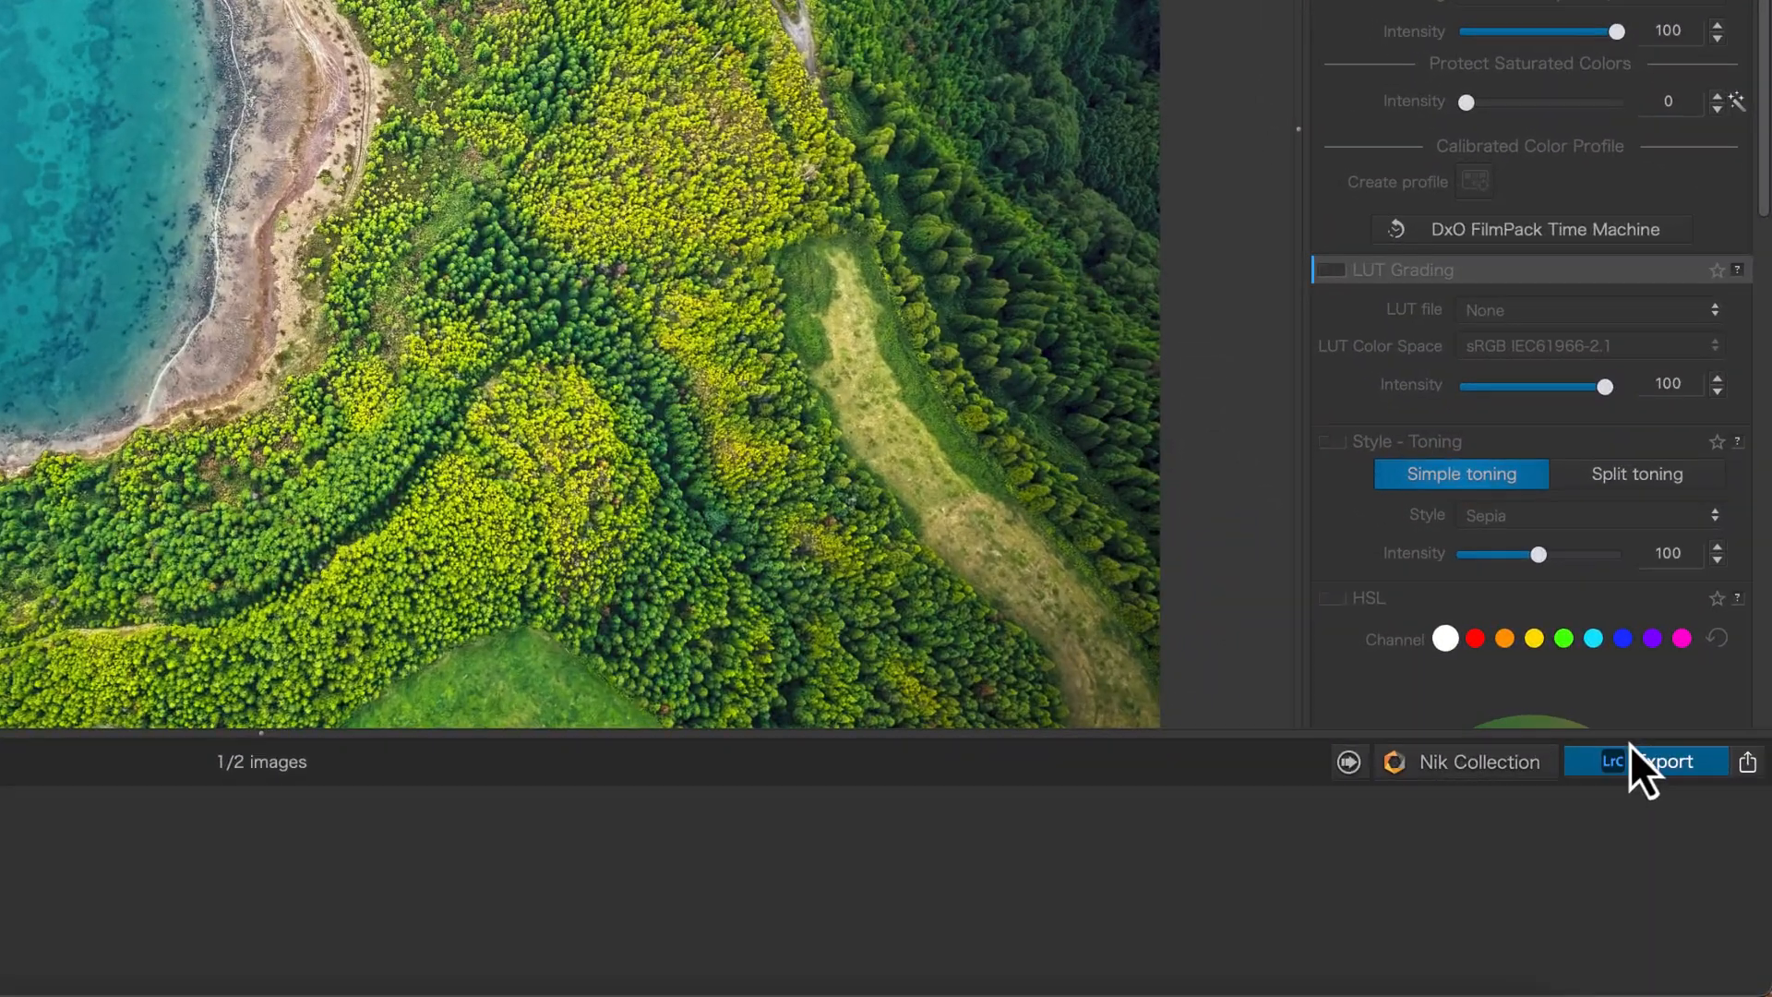
left_click(1752, 791)
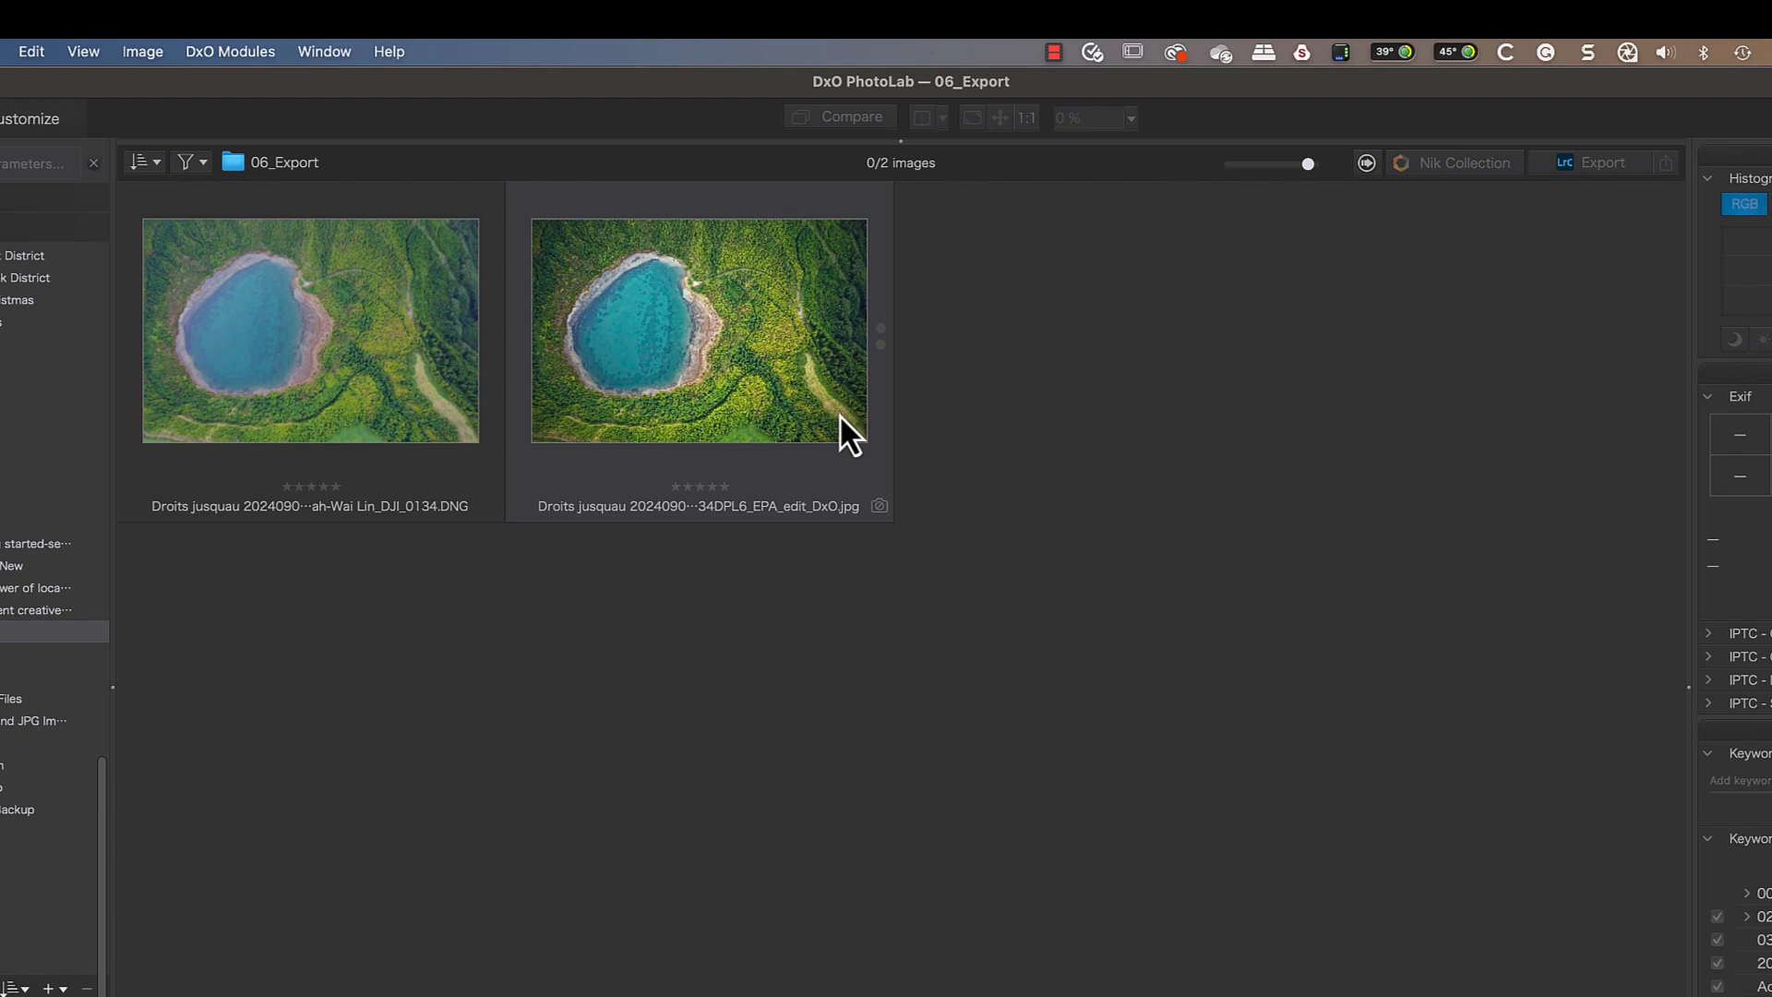
Step: Select the edited JPG in the 06_Export folder and open the Export to Disk options for it
left_click(839, 413)
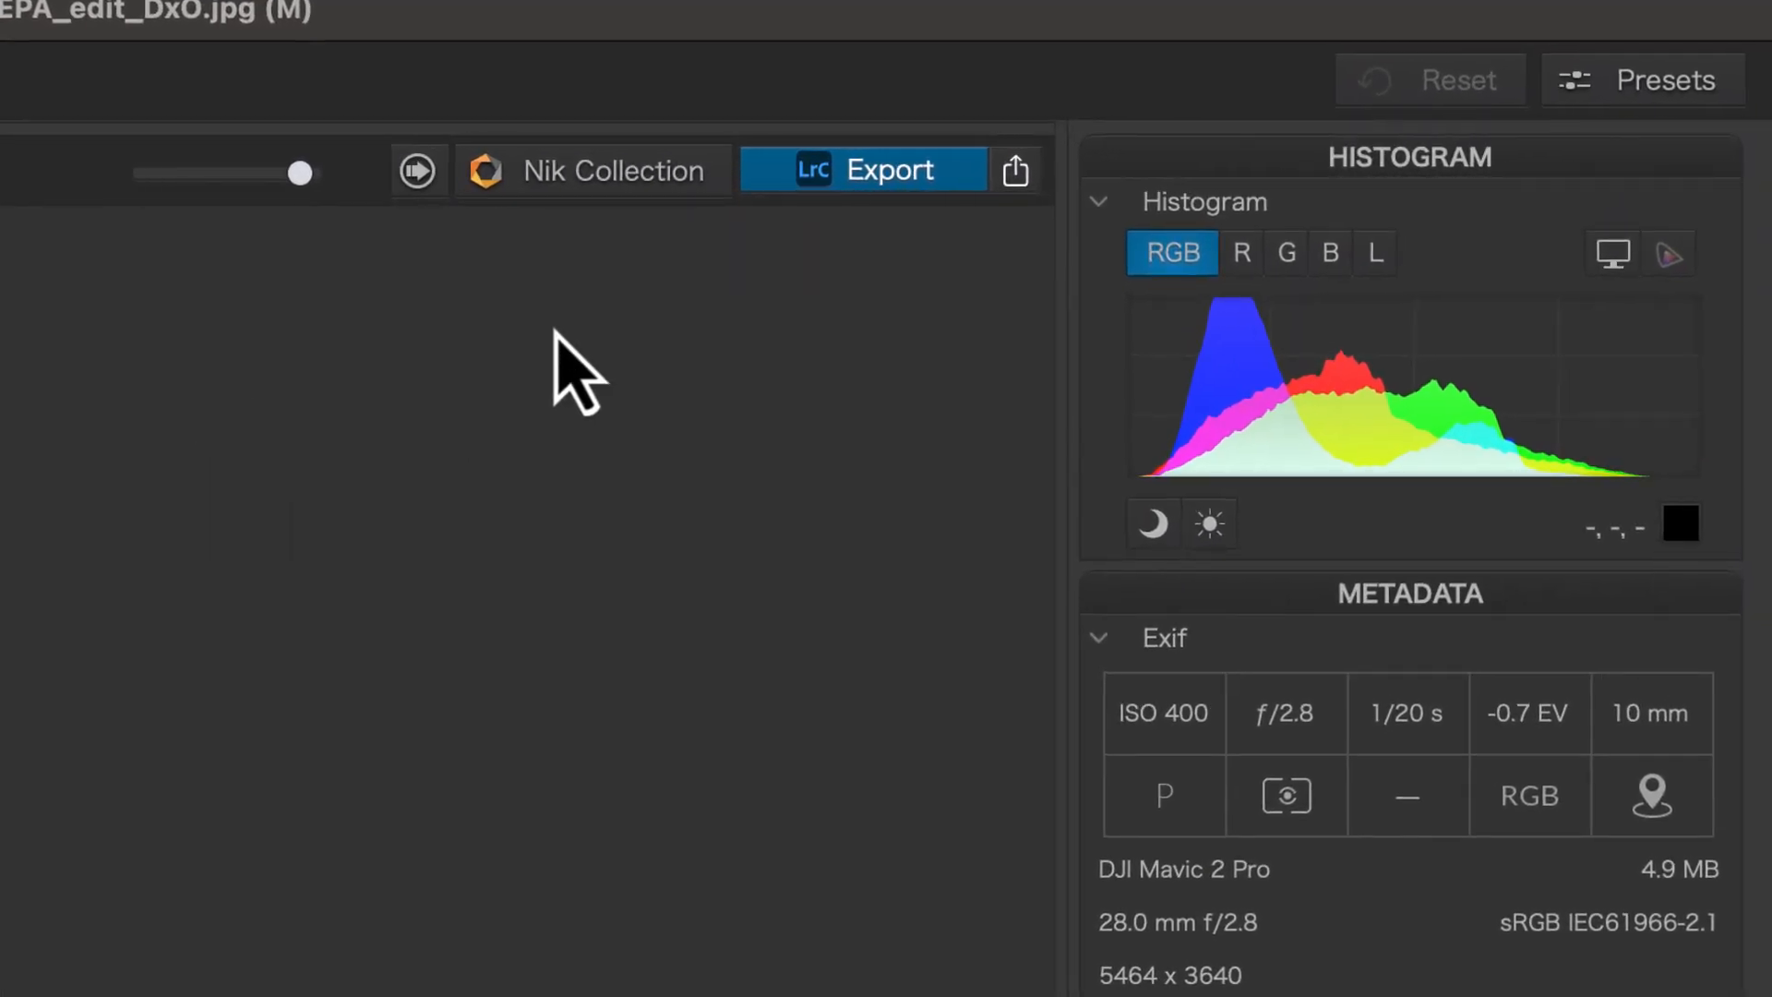
left_click(1016, 172)
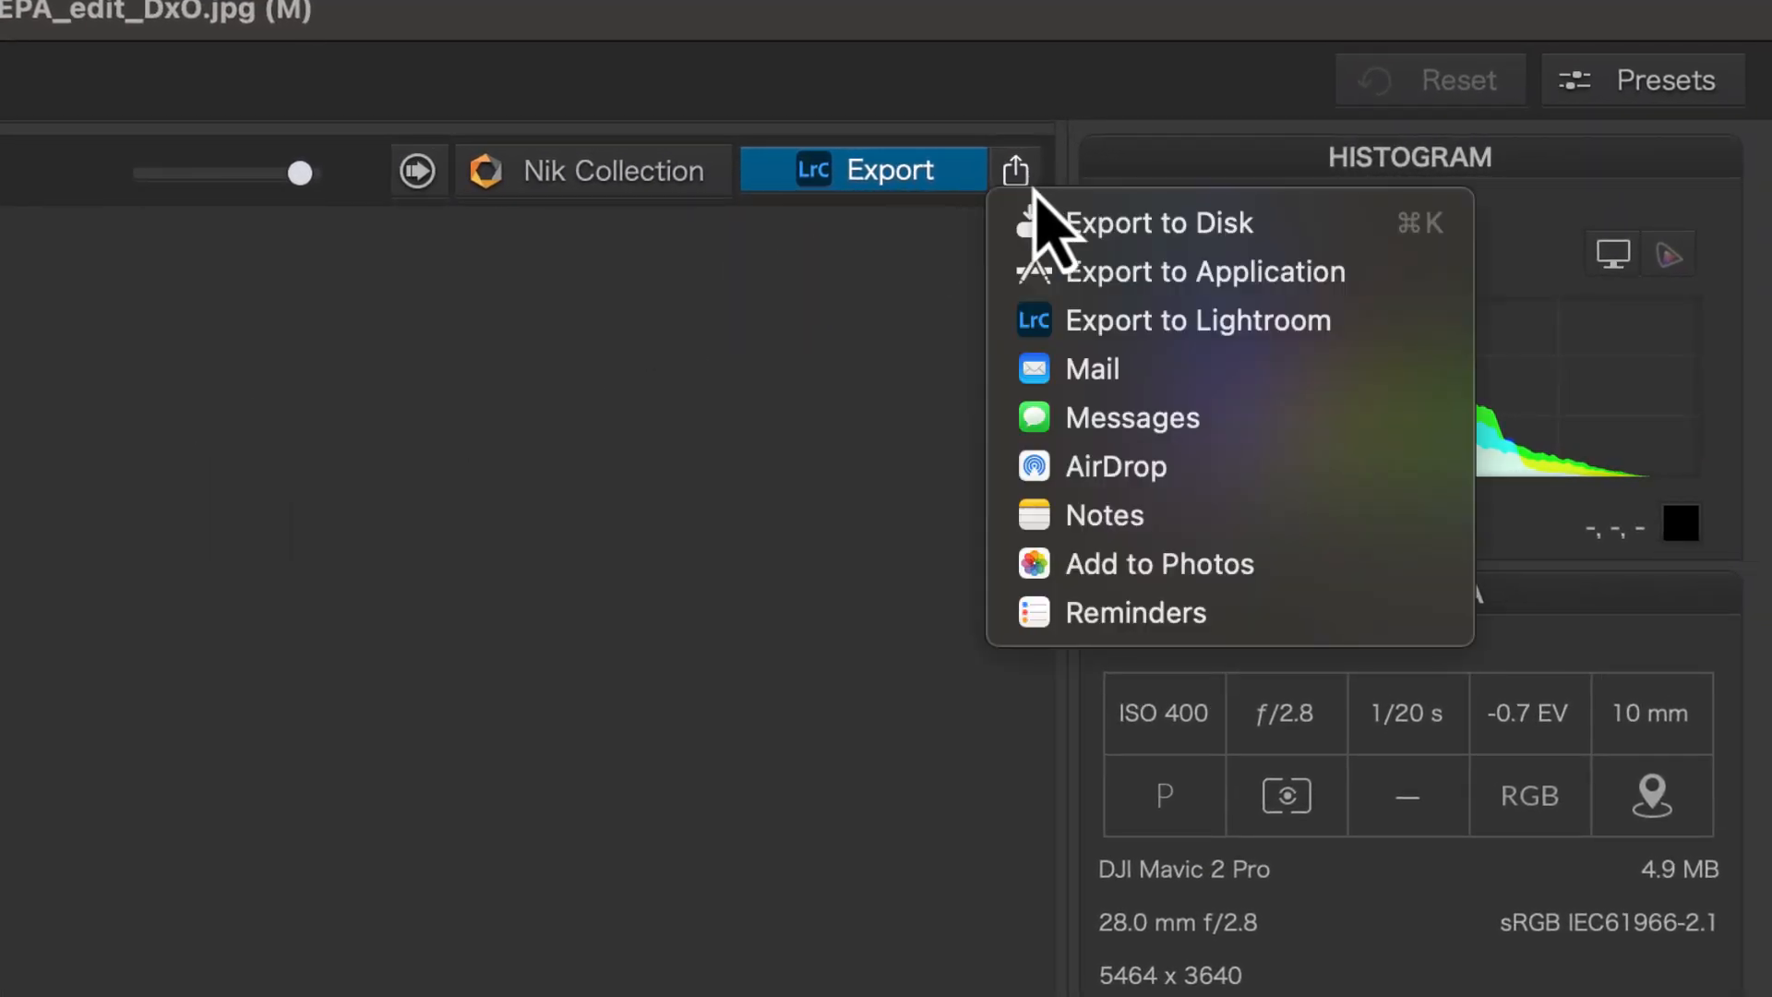
left_click(1127, 231)
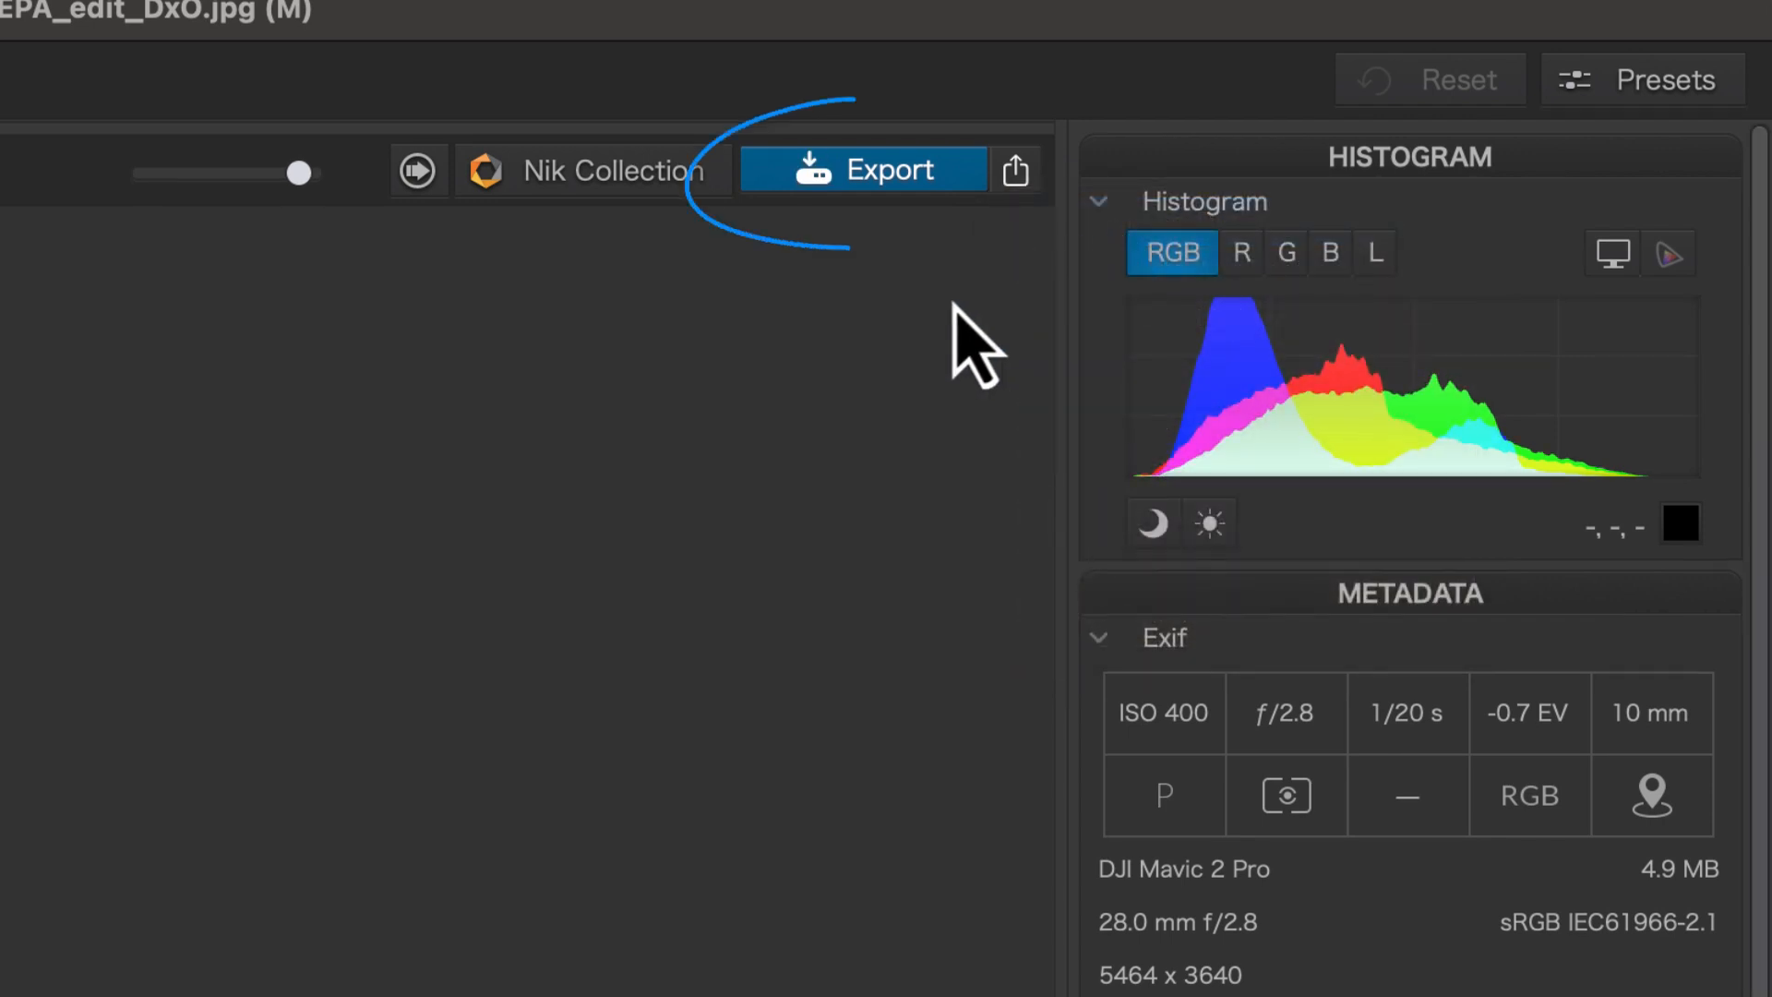
left_click(960, 172)
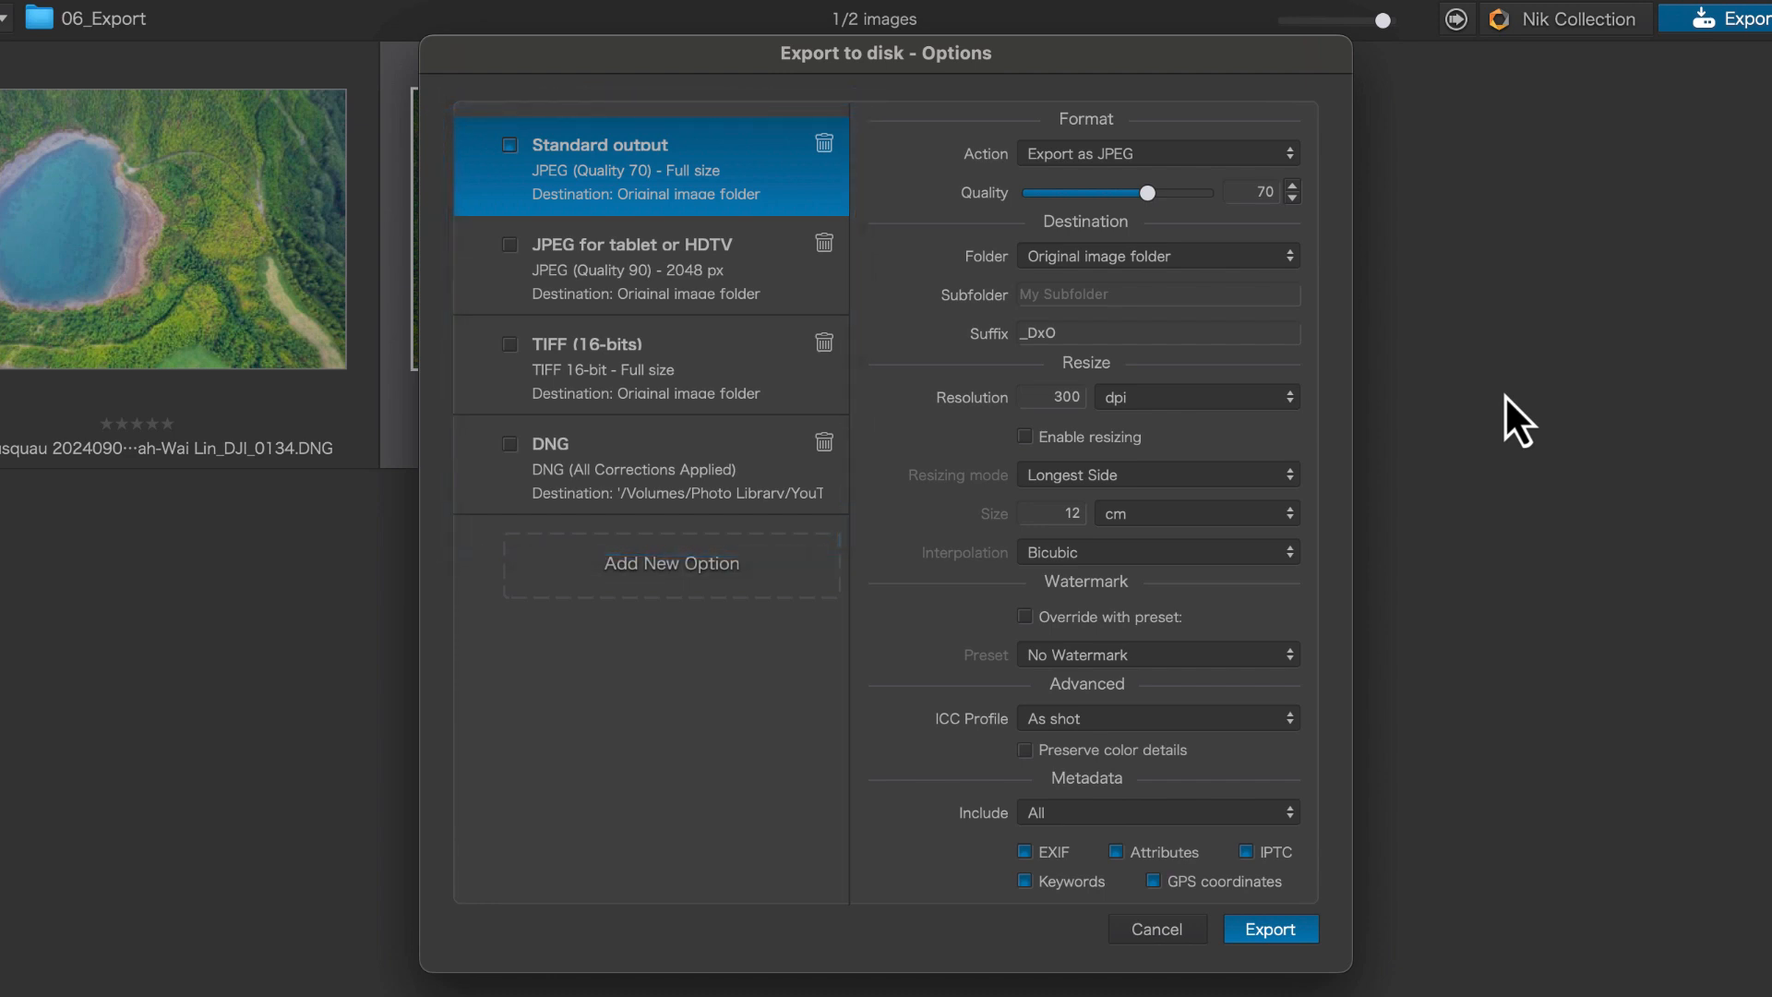
Step: Review the export formats and destination folders available for Standard output, and the settings of the TIFF (16-bits) option
left_click(1297, 152)
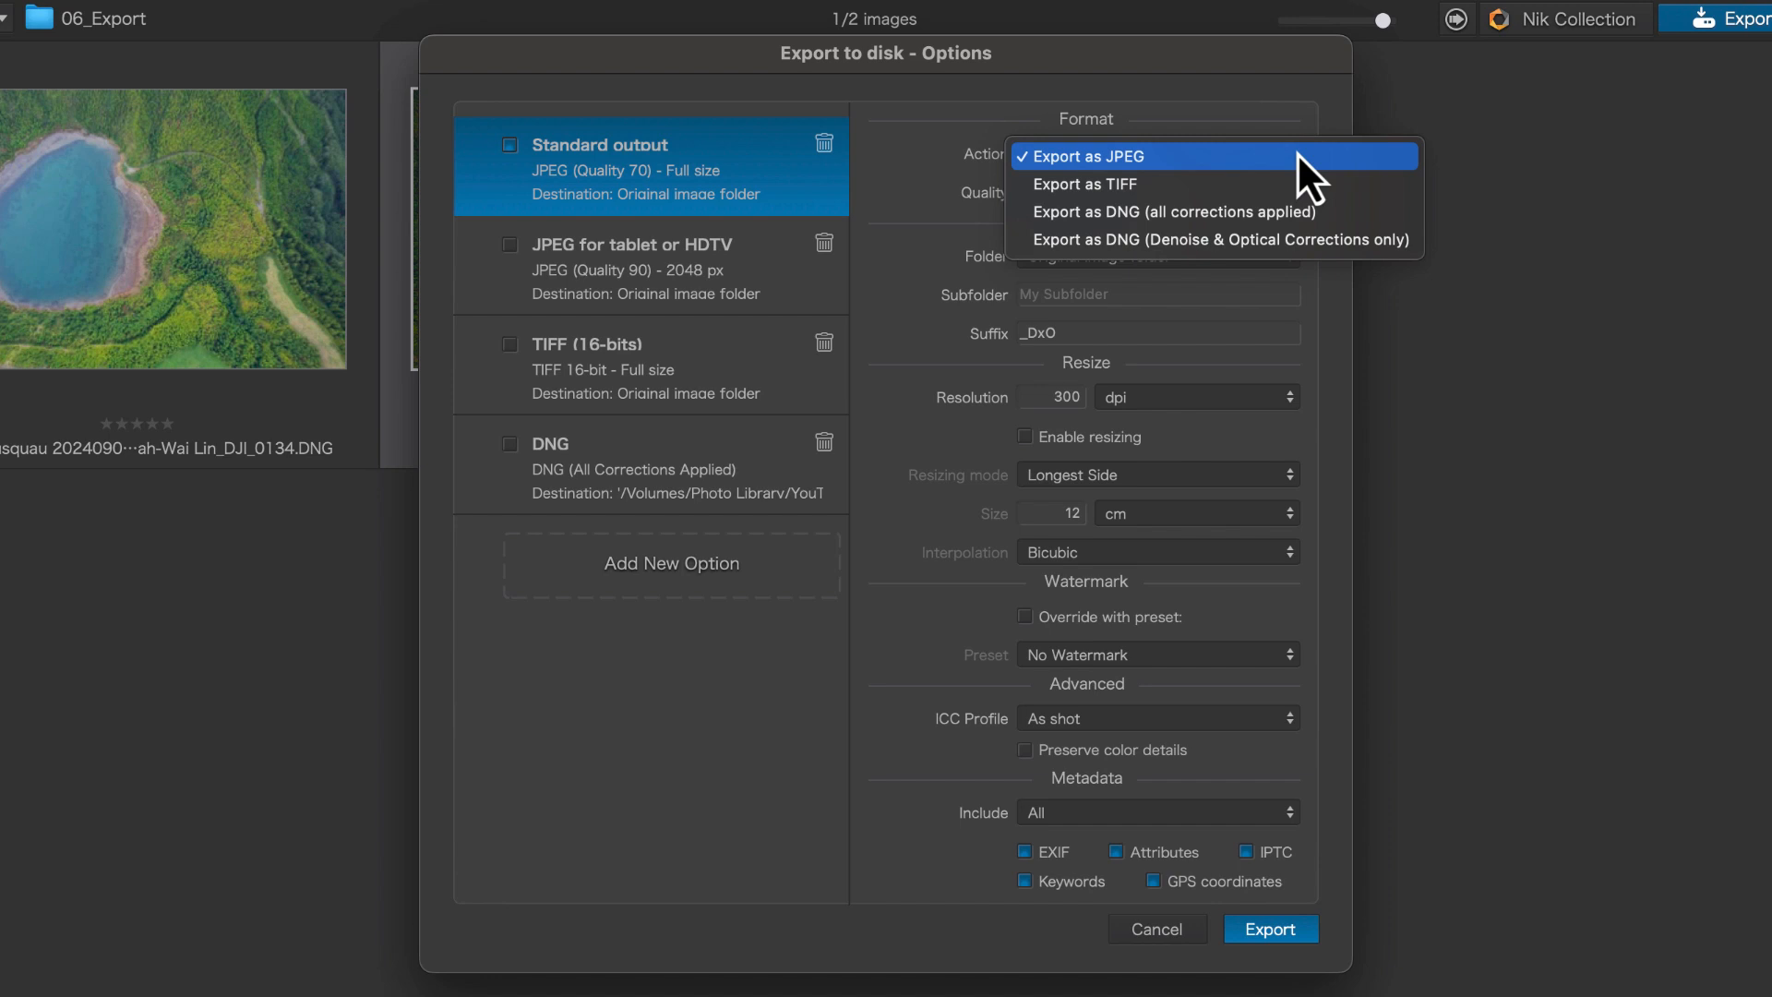
left_click(1297, 154)
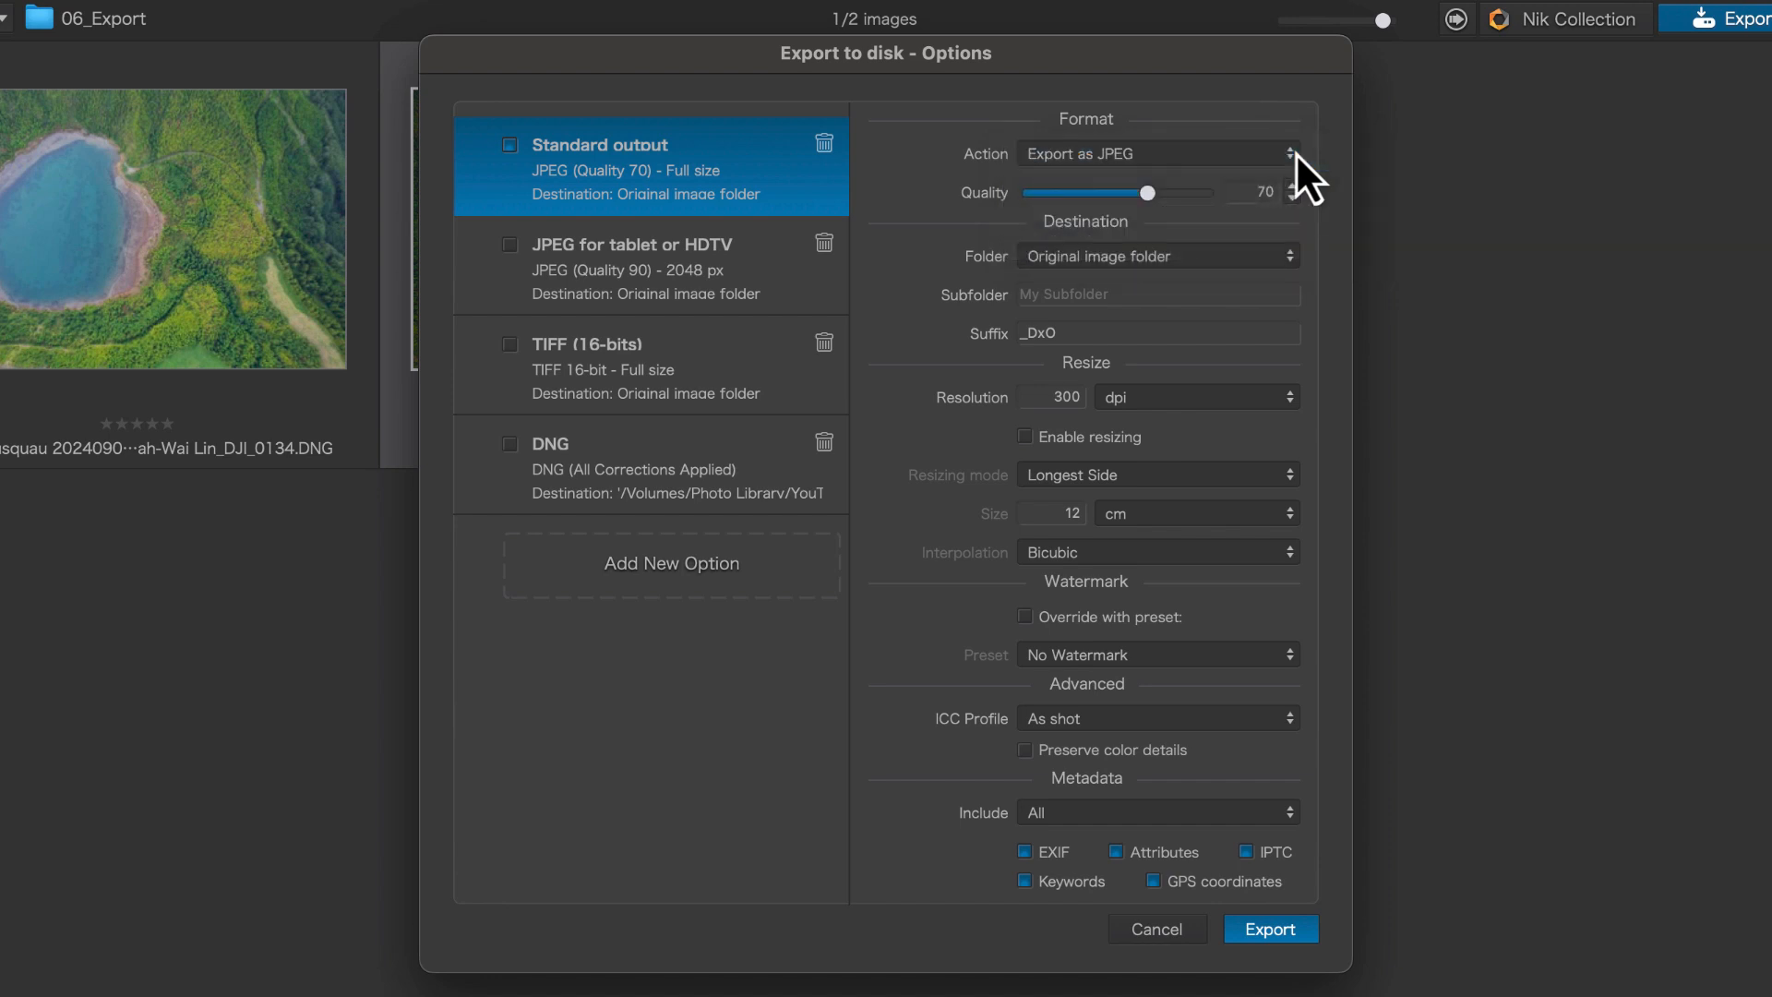
left_click(1294, 256)
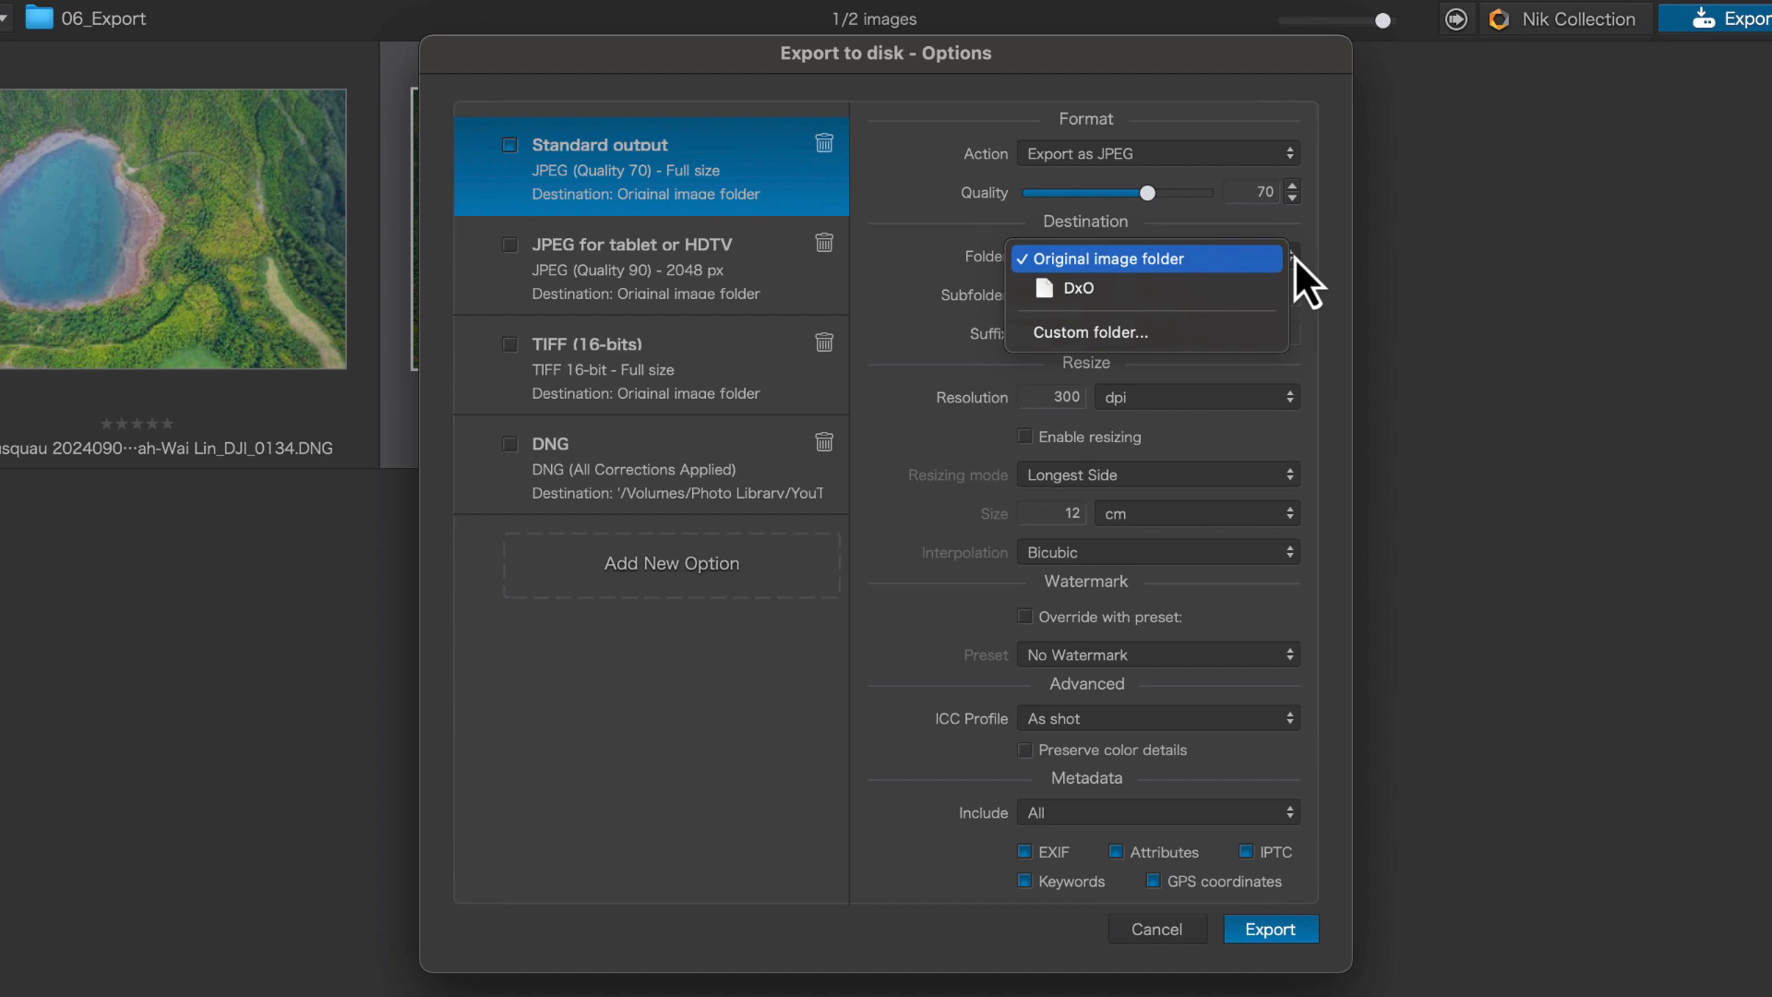
left_click(1293, 256)
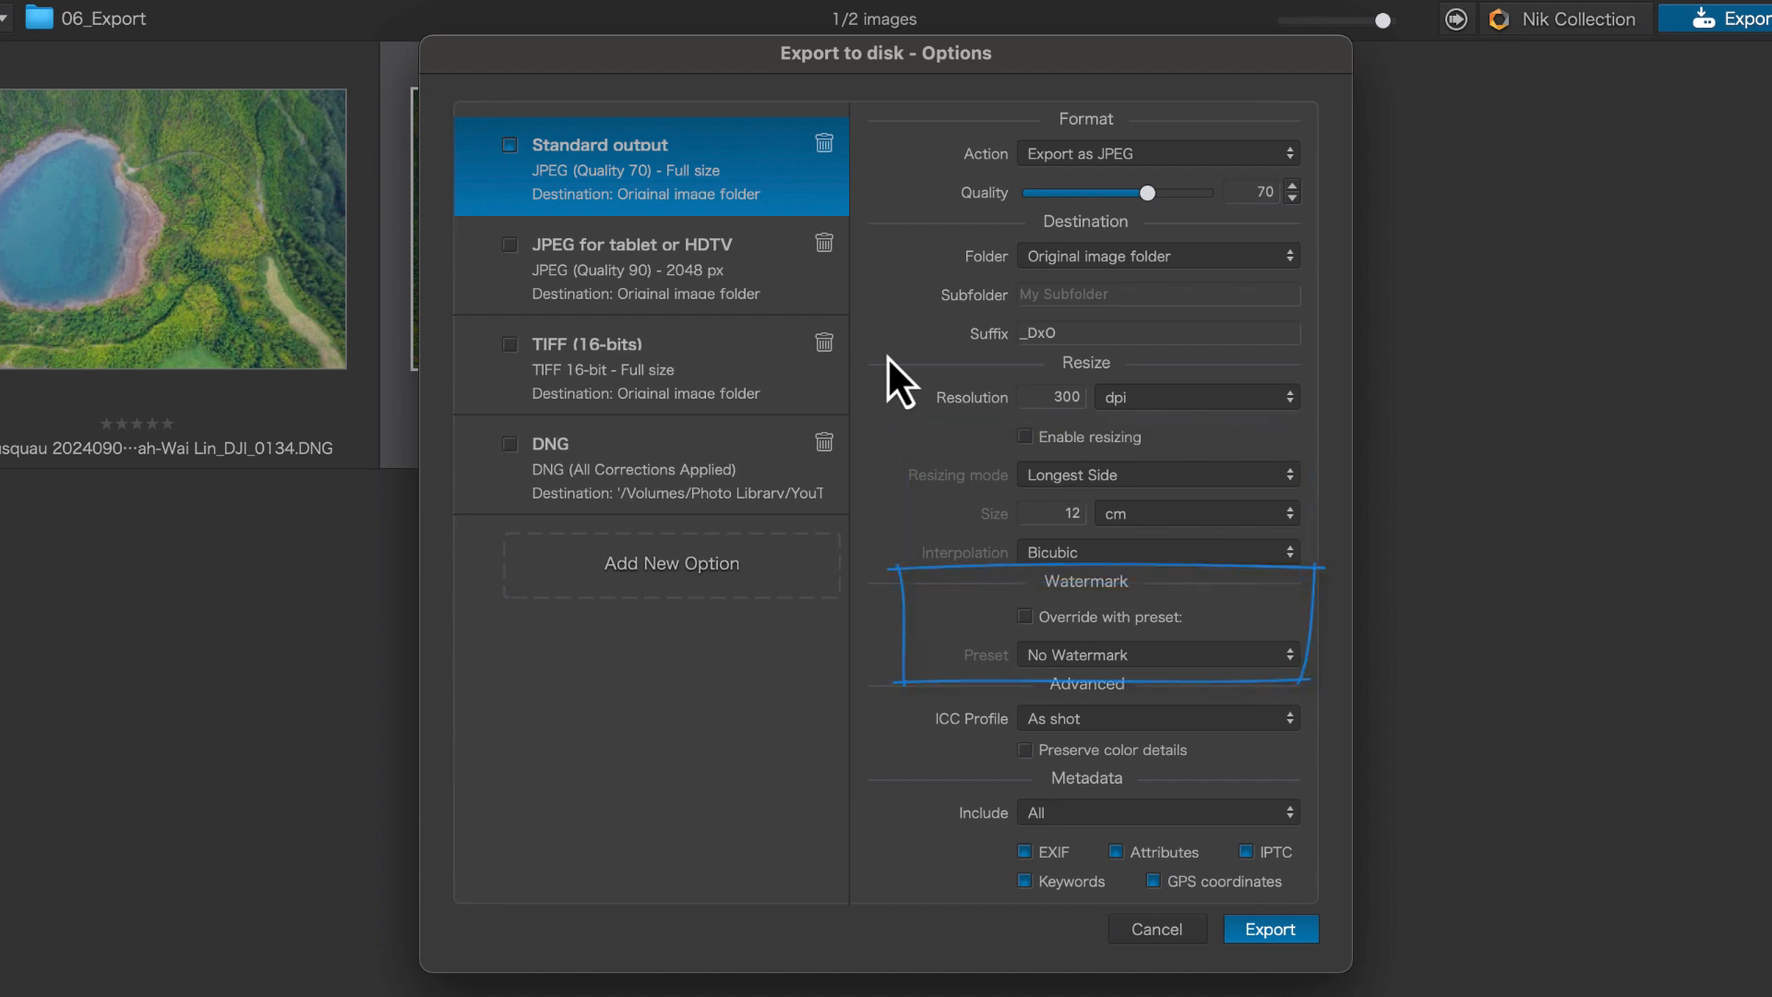
left_click(692, 365)
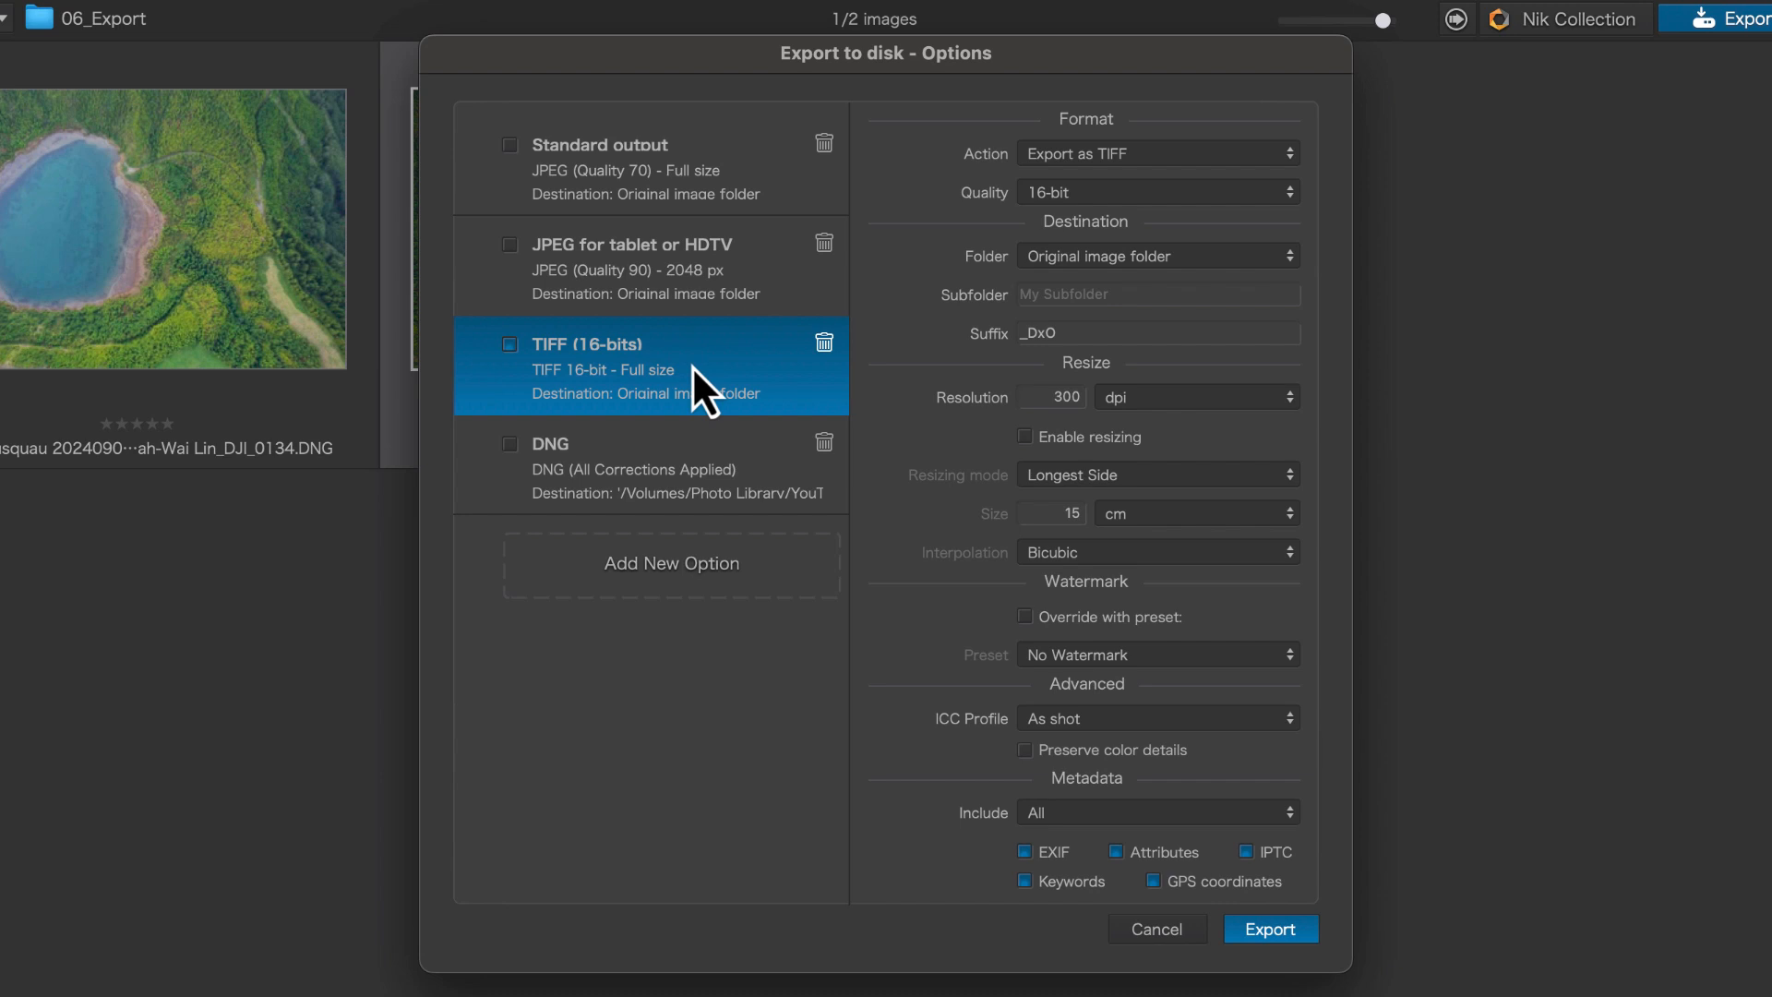
Step: Add a new export option and name it Optimised DNG
left_click(648, 579)
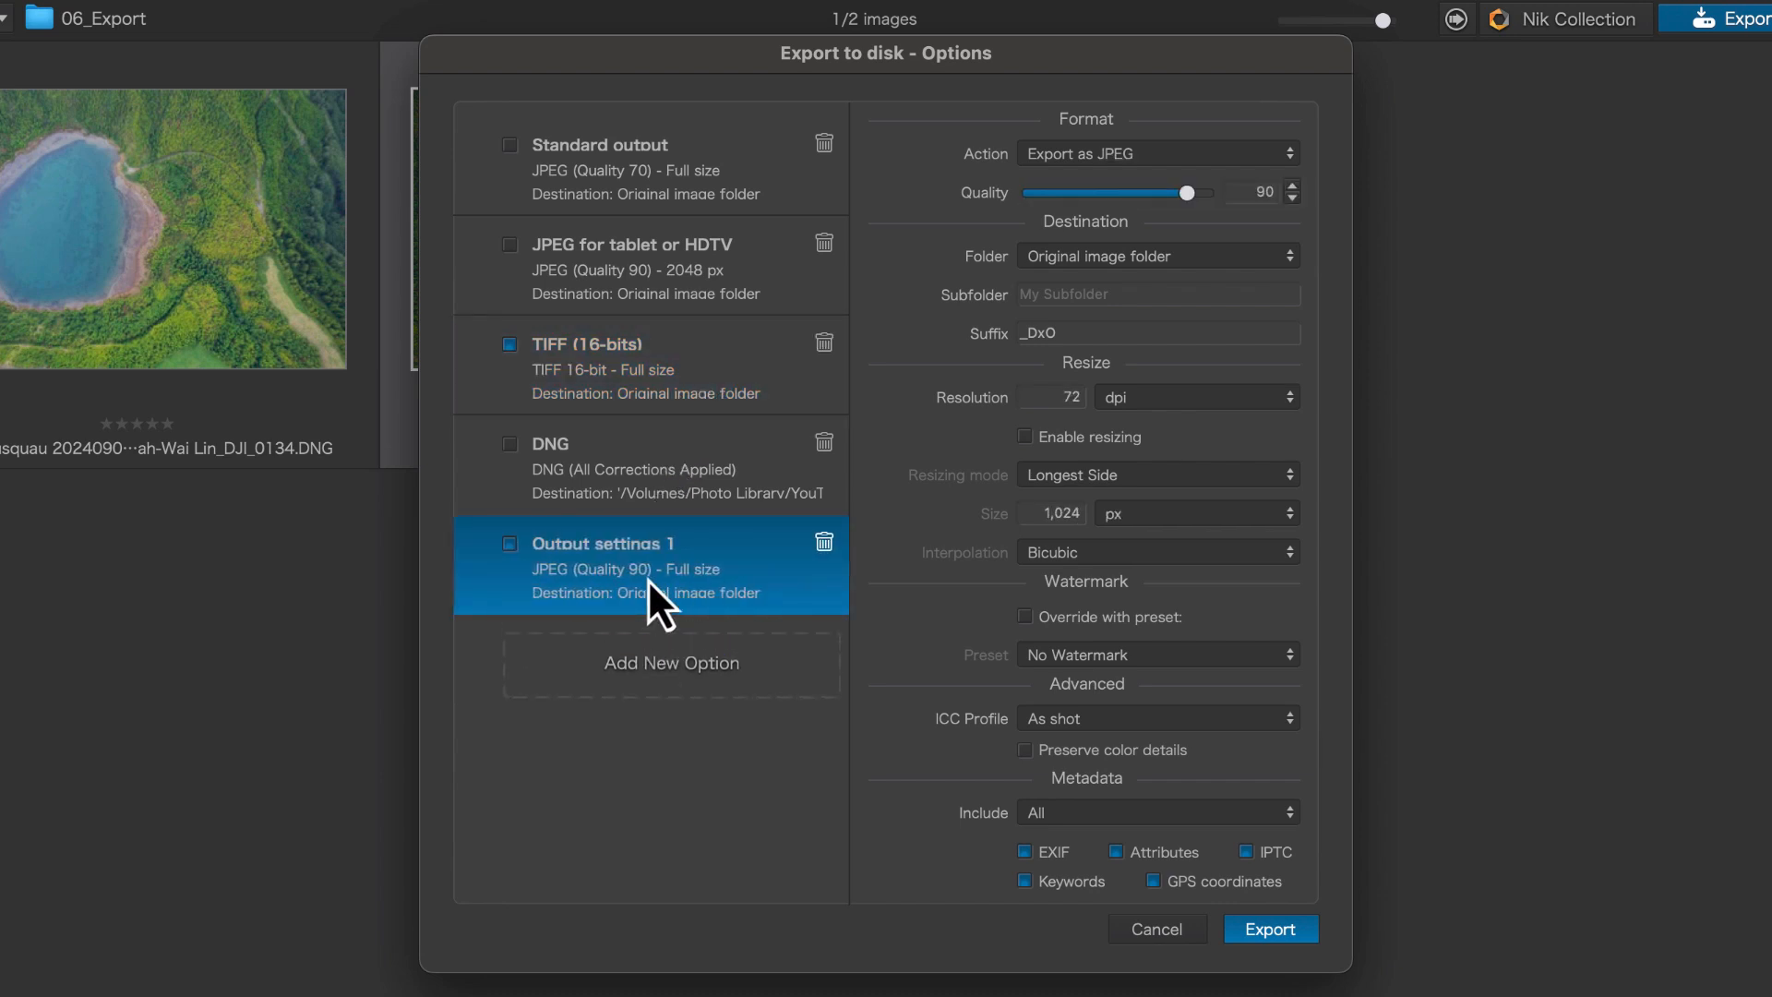
double_click(655, 546)
left_click_drag(691, 545, 515, 545)
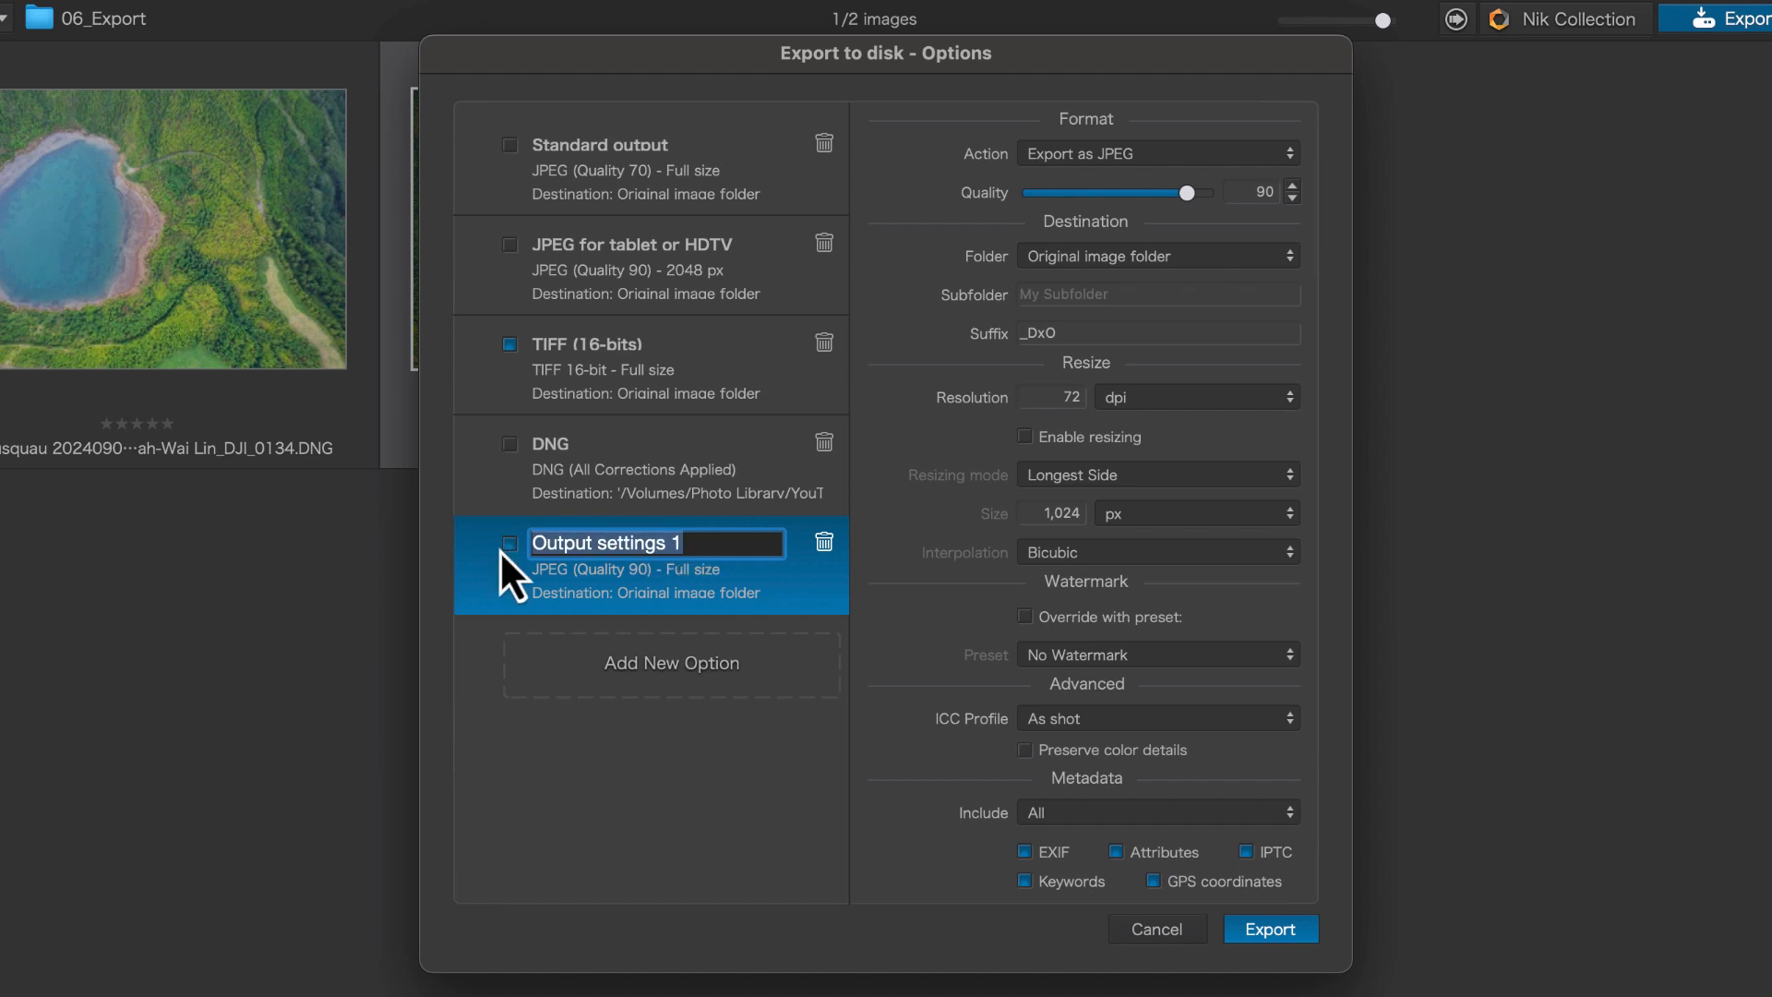
type("Opt")
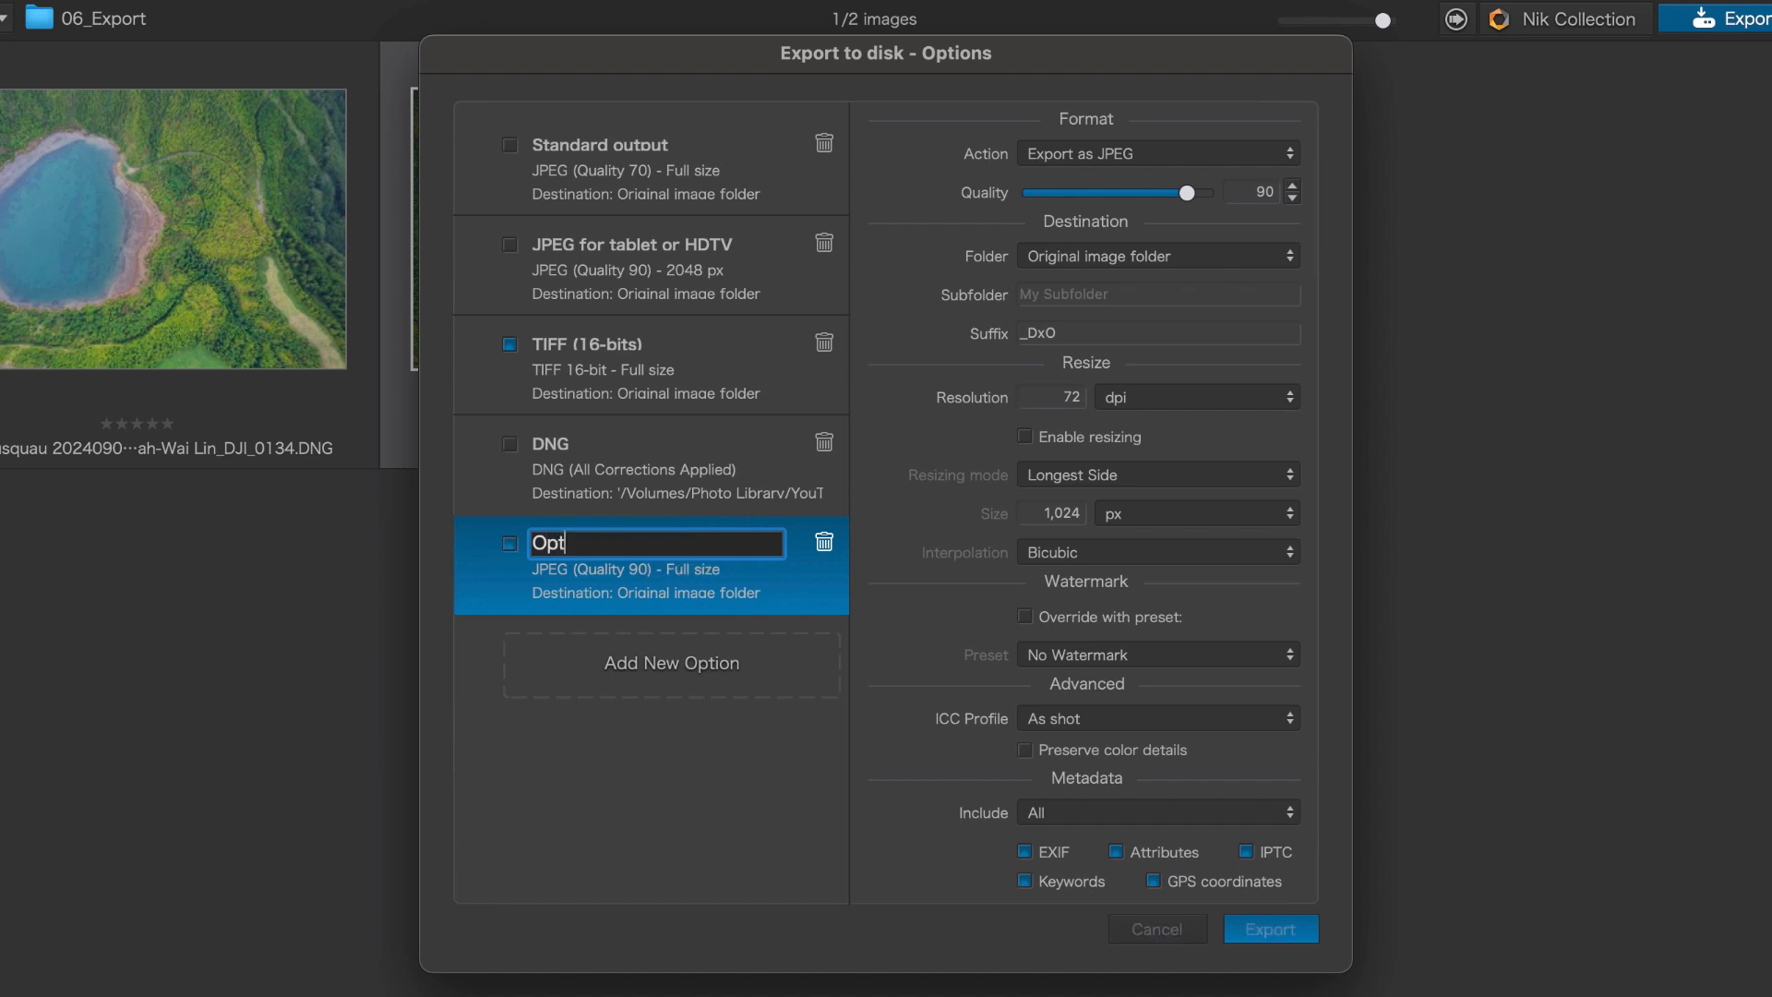
type("imised DNG")
Step: Set the Optimised DNG option to export as DNG (all corrections applied), keeping the original image folder as destination
left_click(1285, 155)
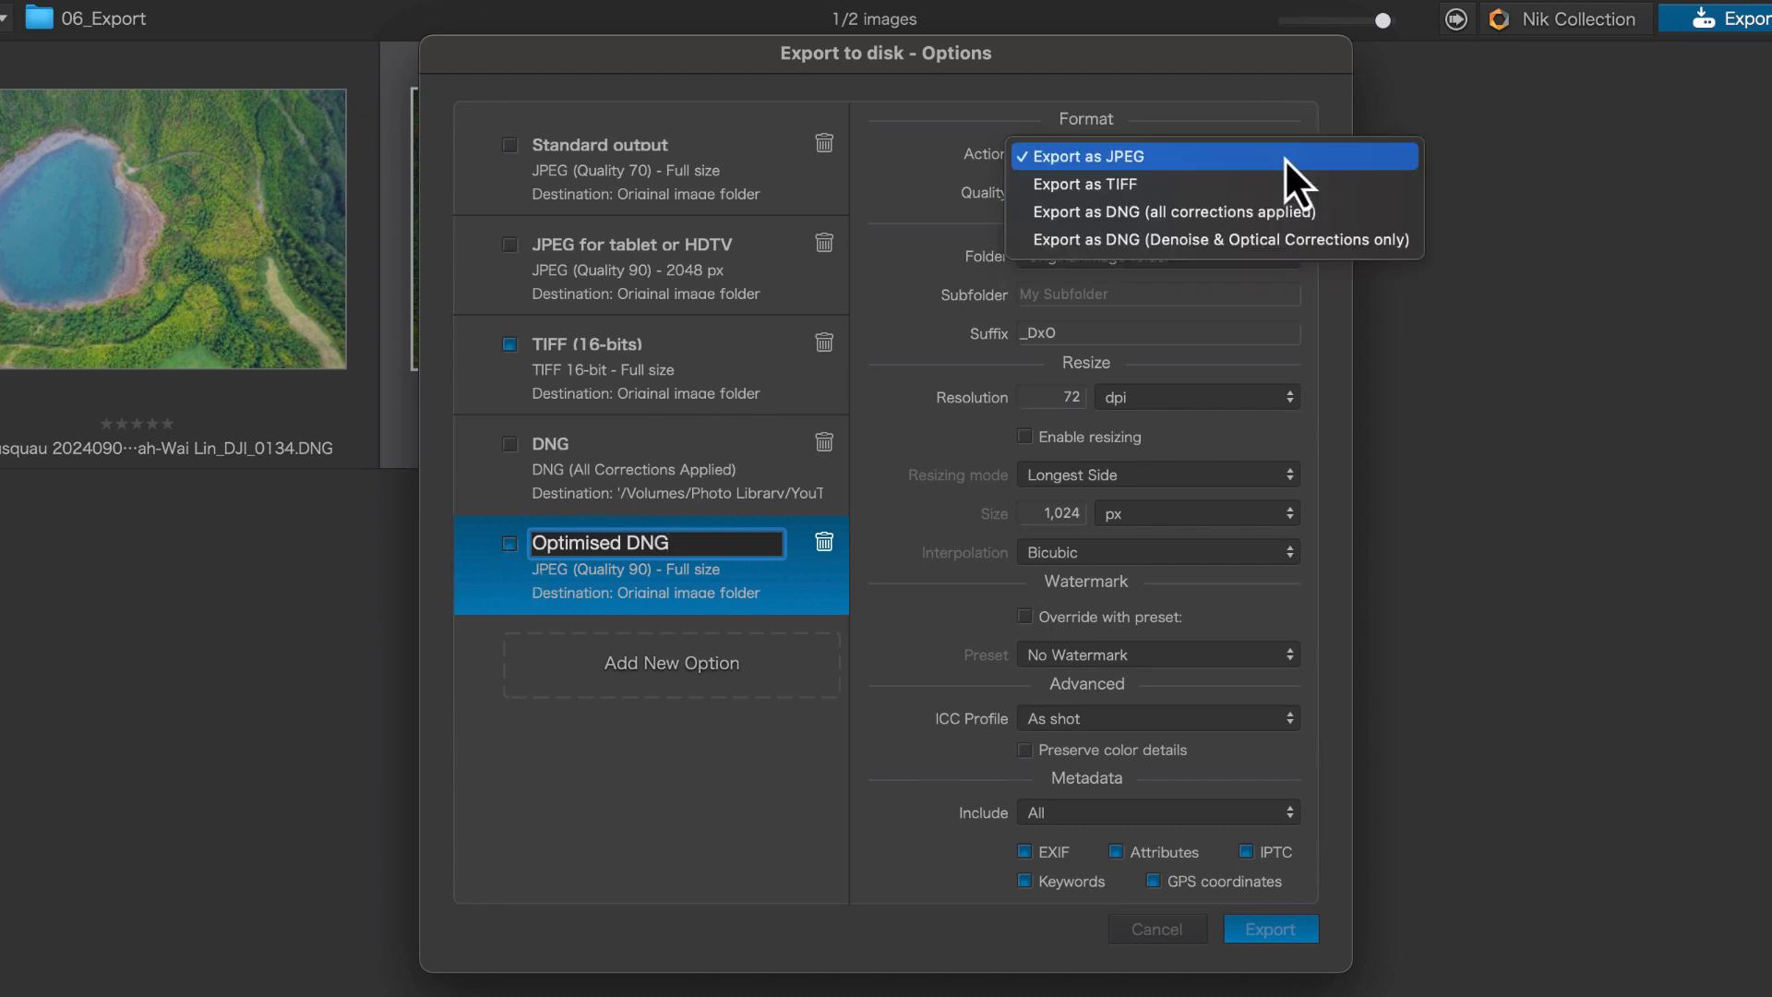
left_click(1255, 221)
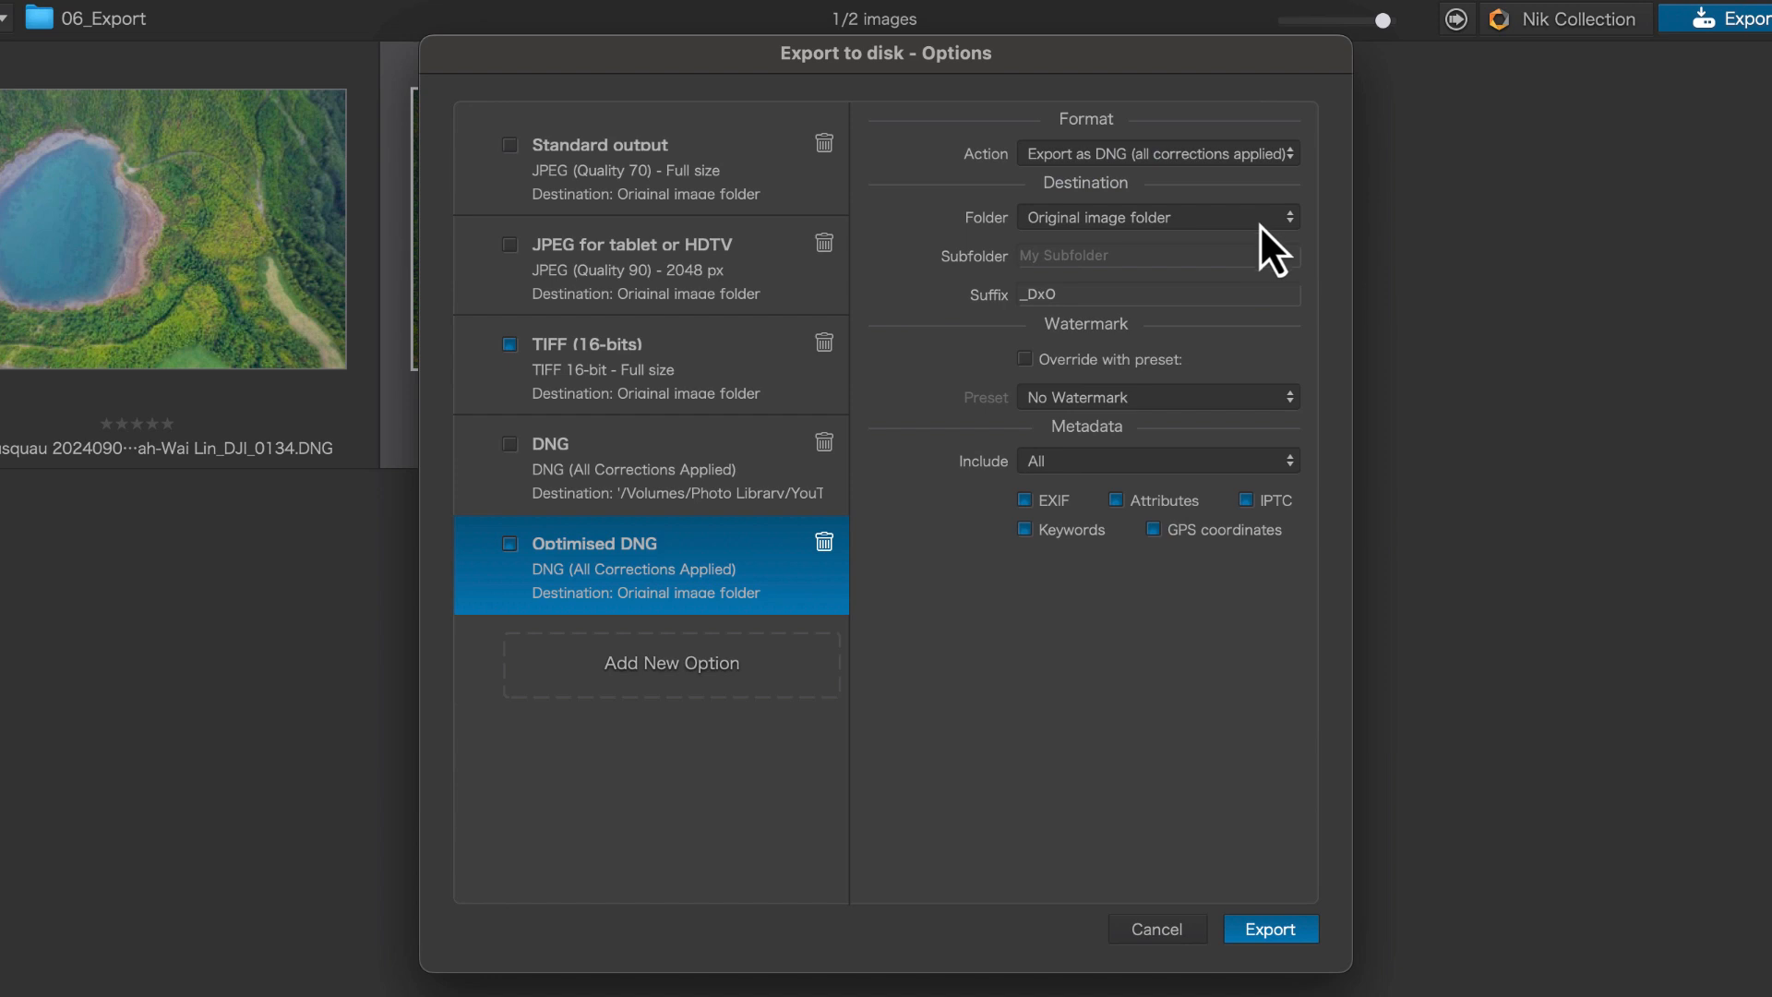
left_click(1281, 219)
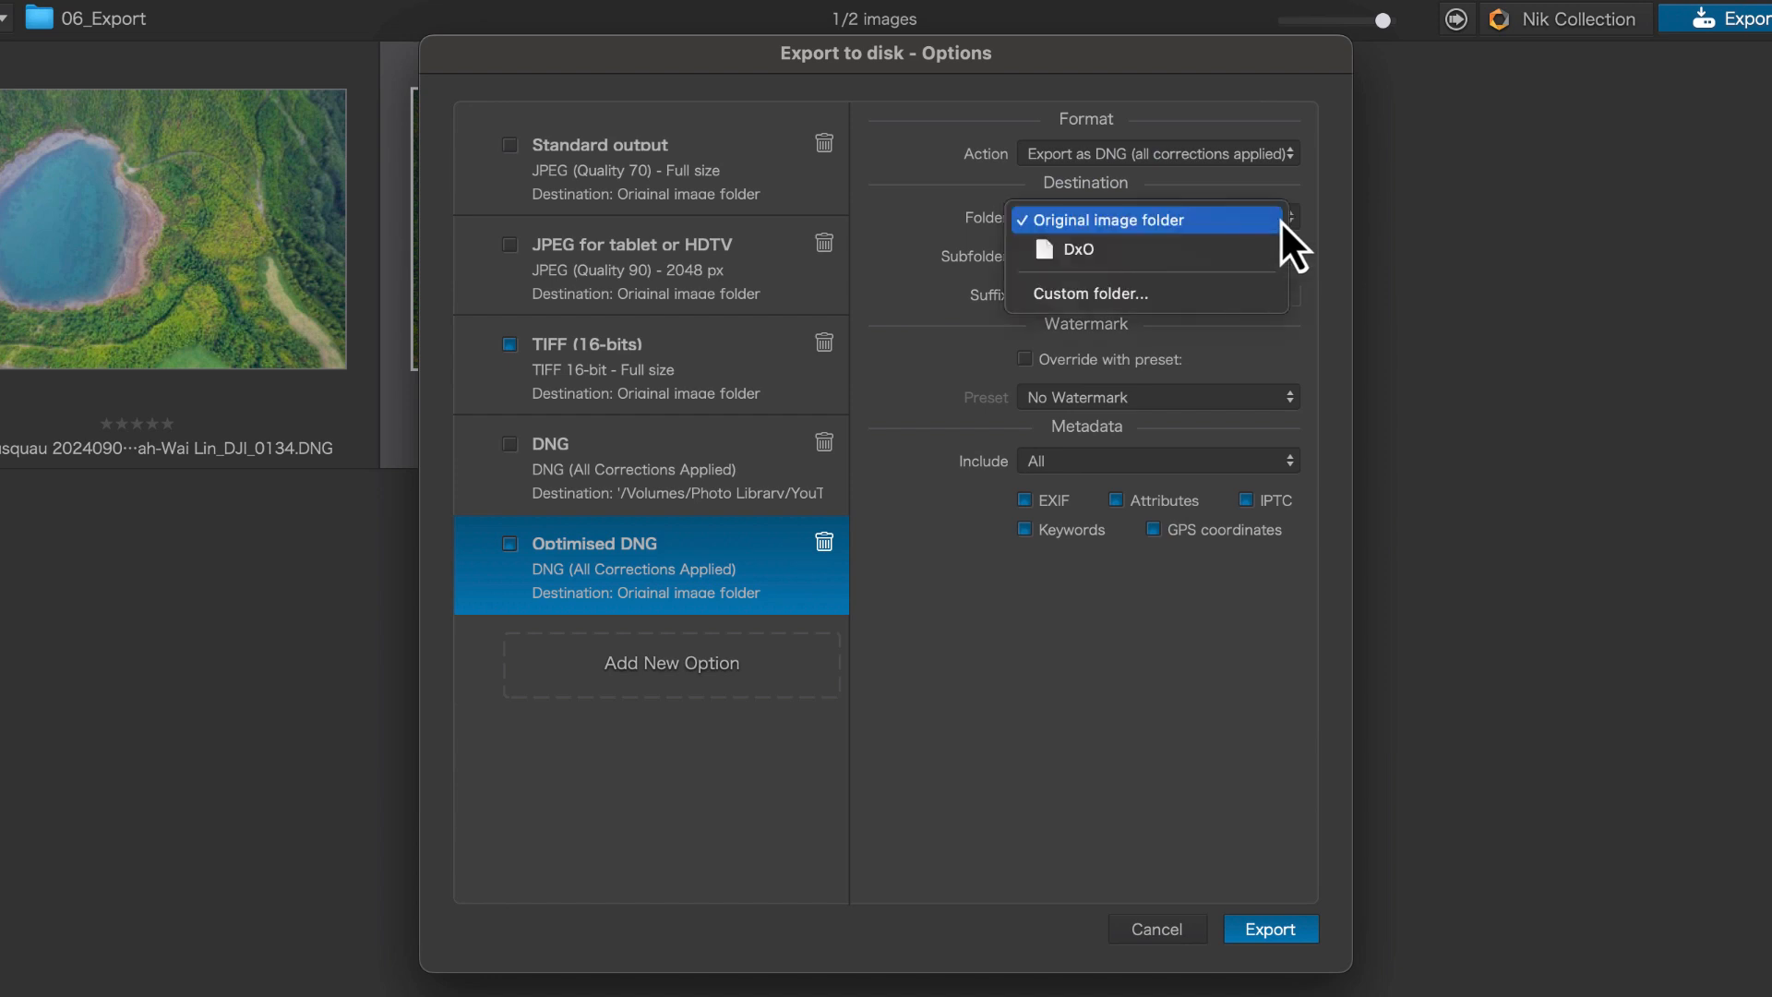
left_click(1281, 220)
Step: Set the Optimised DNG suffix to _DxO_PhotoLab and include only copyright & contact info in its metadata
left_click(1090, 296)
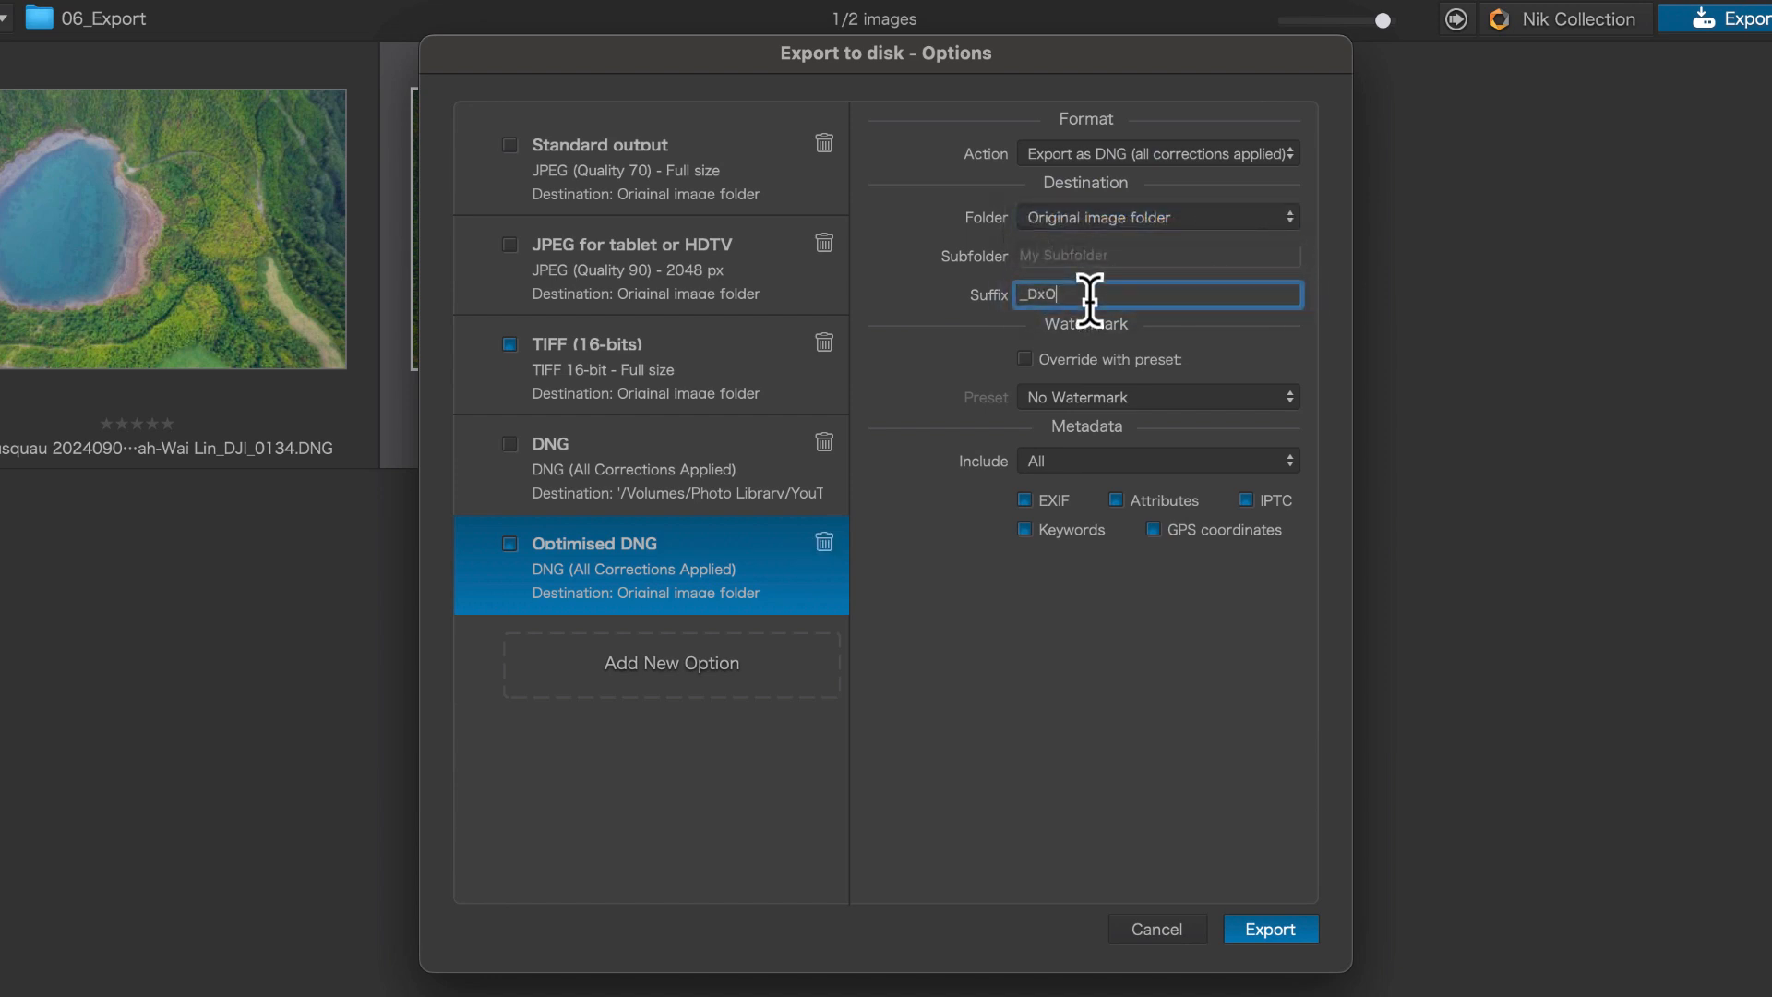
type("_PhotoLab")
left_click(1289, 461)
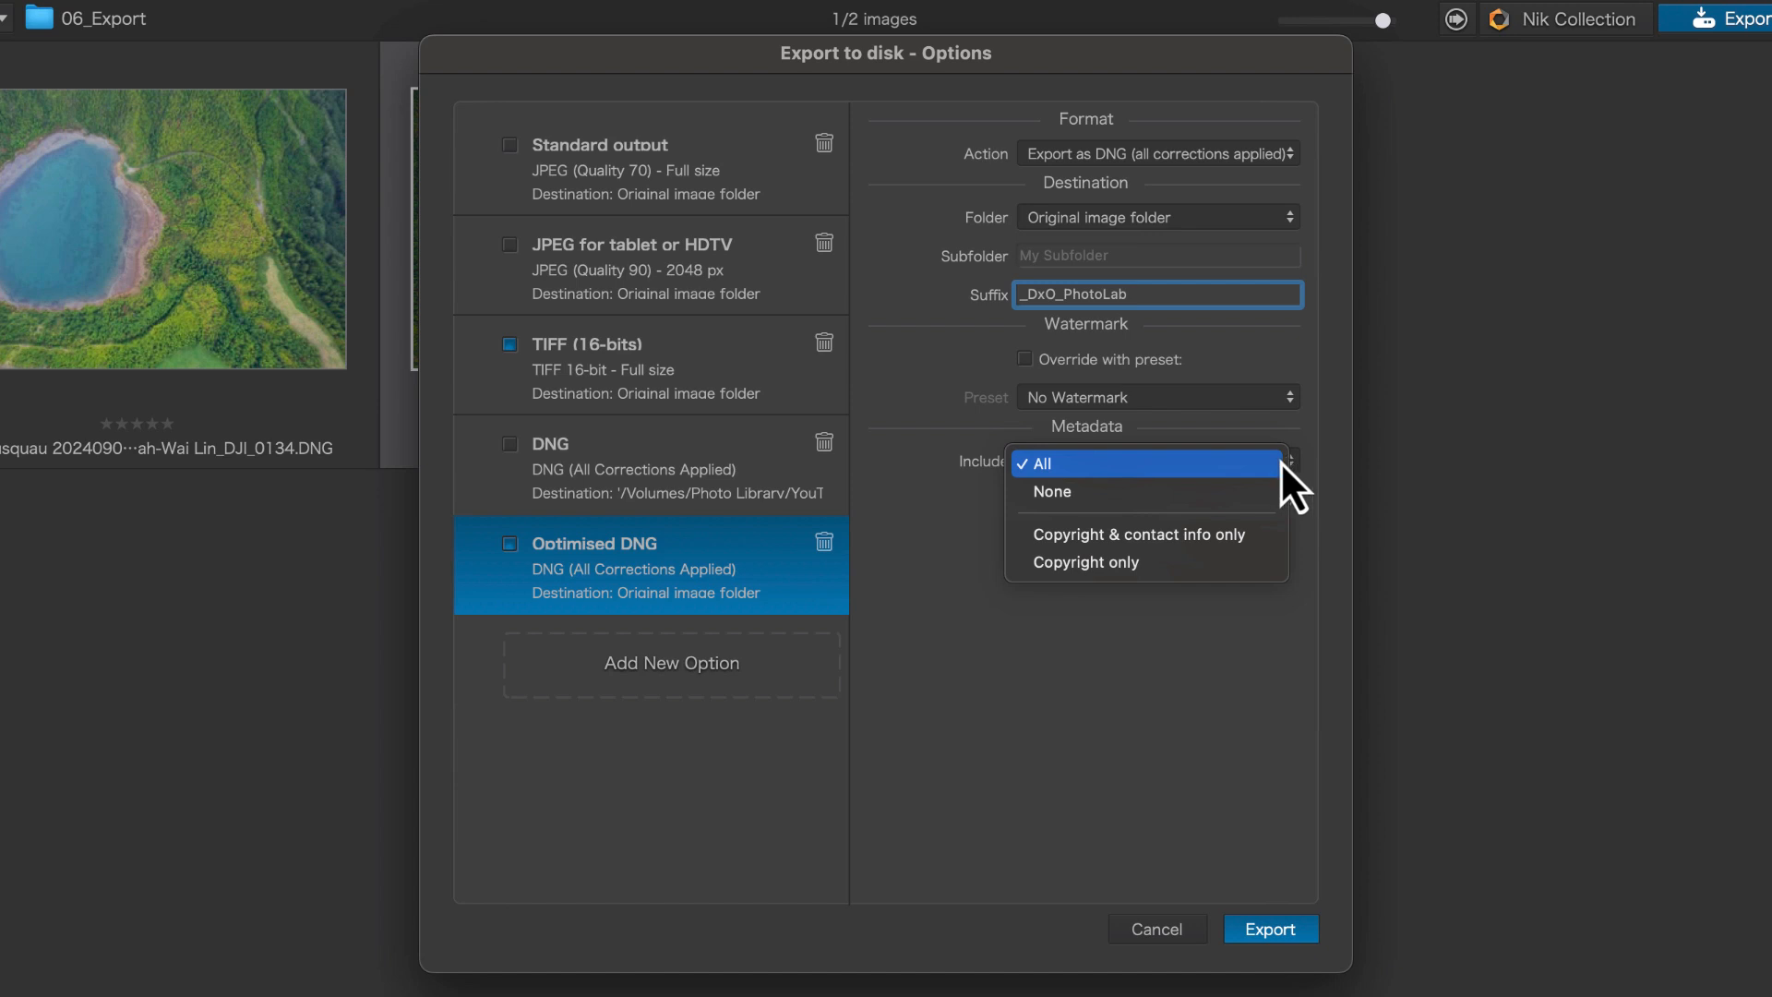
left_click(1238, 533)
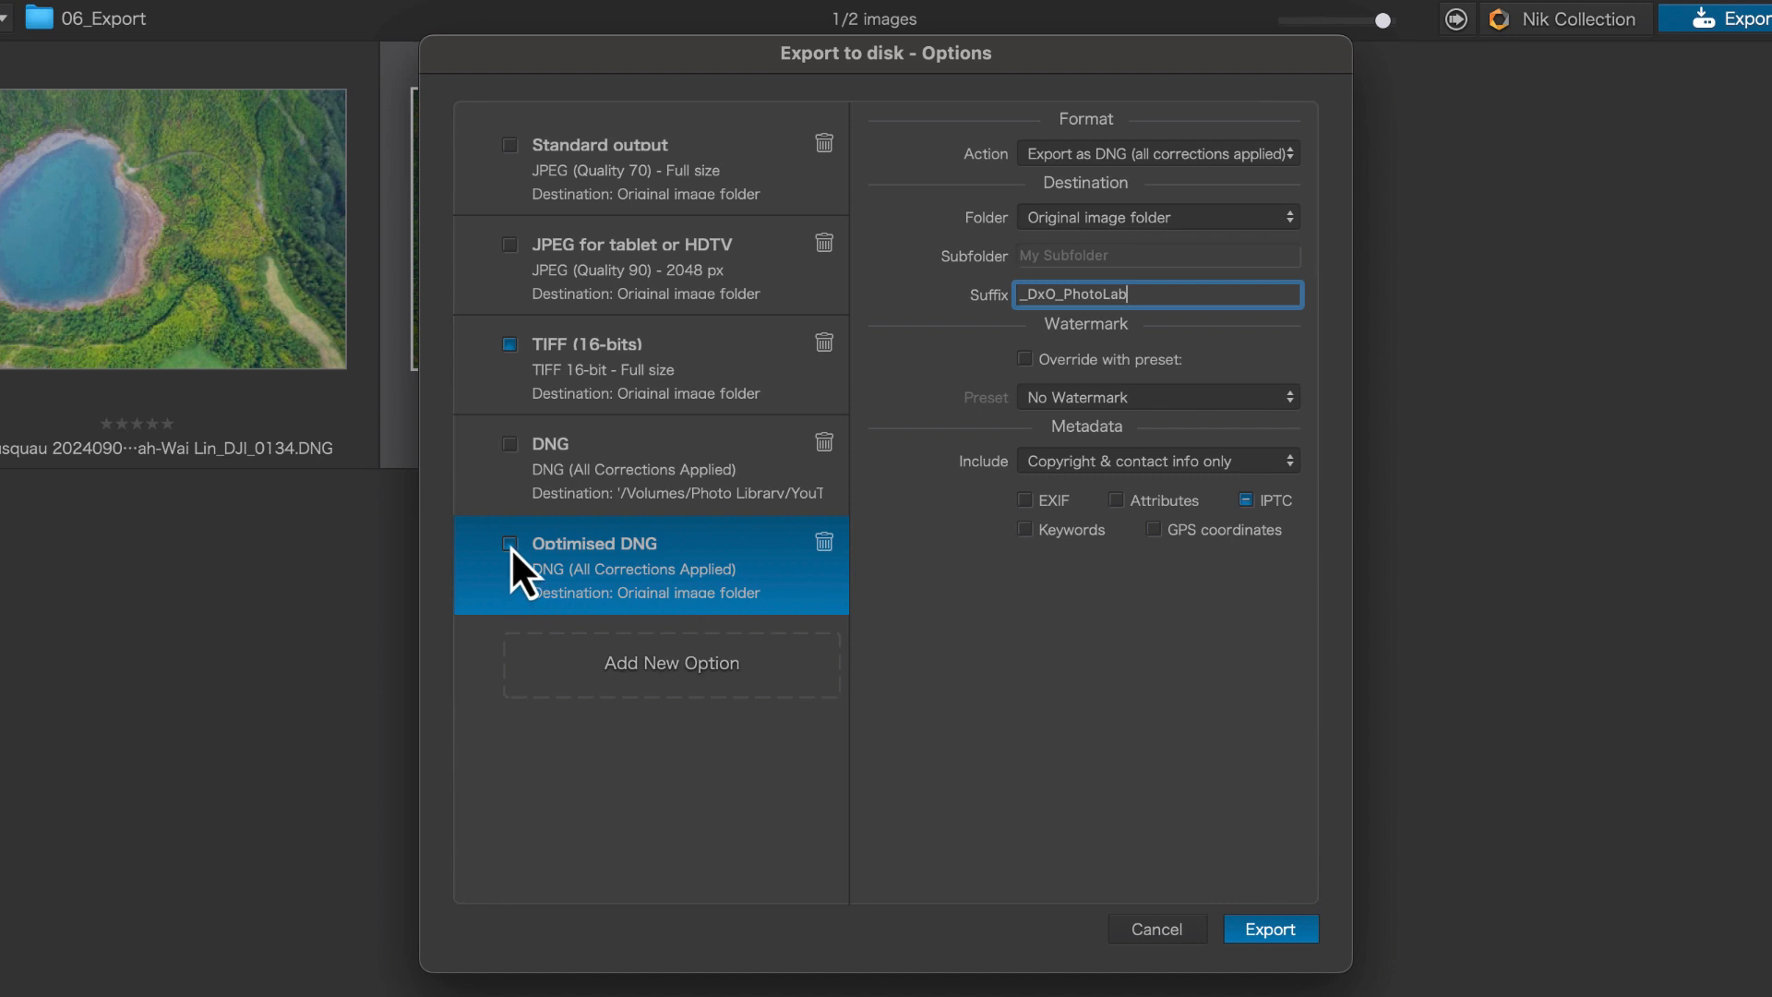
Step: Export the image to disk with Standard output enabled instead of Optimised DNG, and view the export progress list
key("Up")
key("Up")
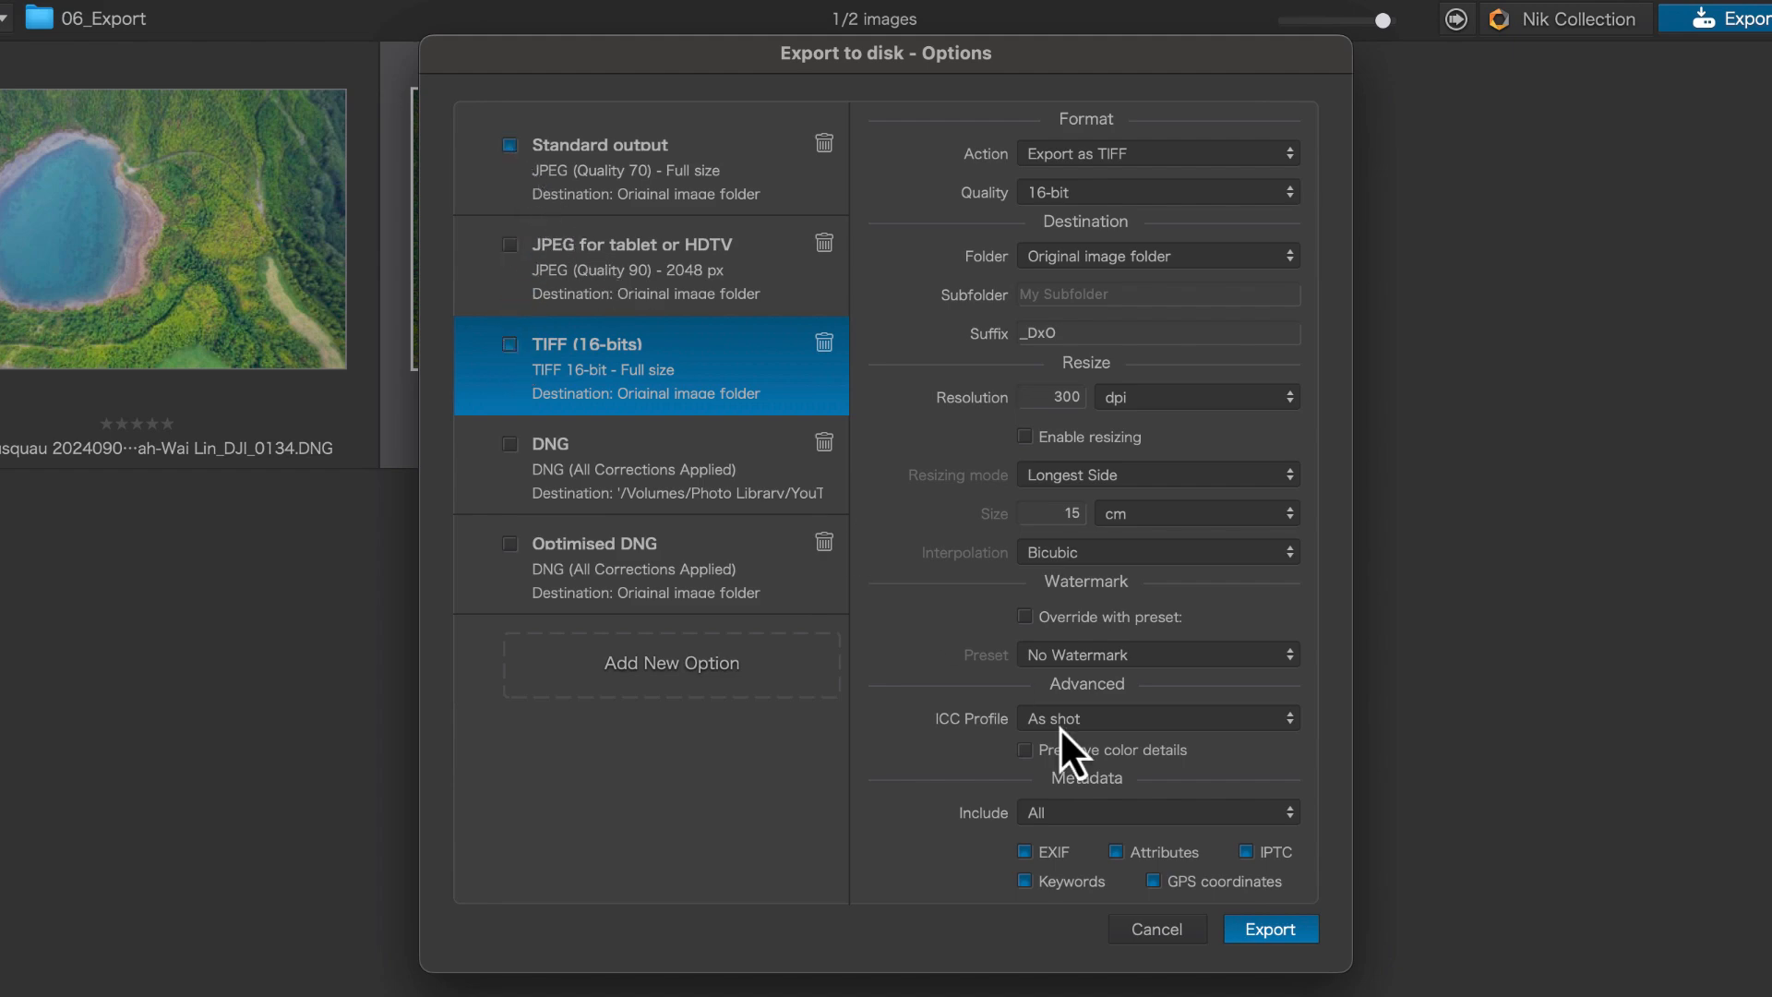
left_click(1270, 928)
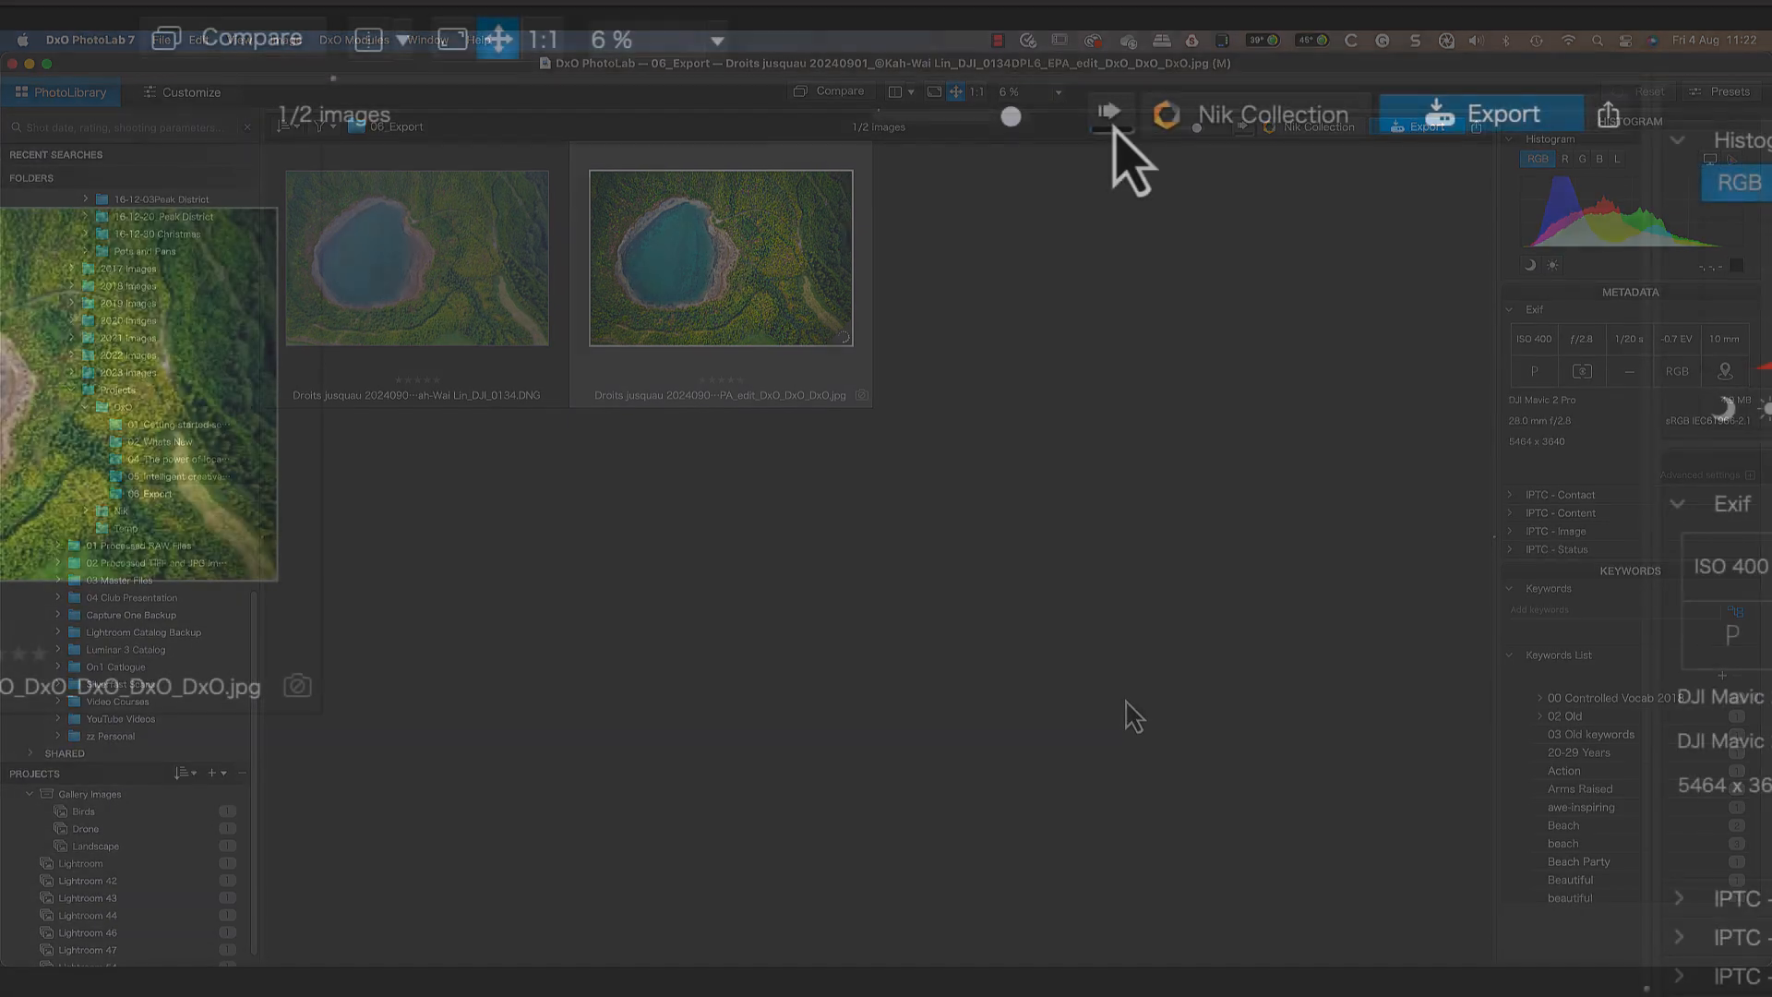
left_click(1243, 129)
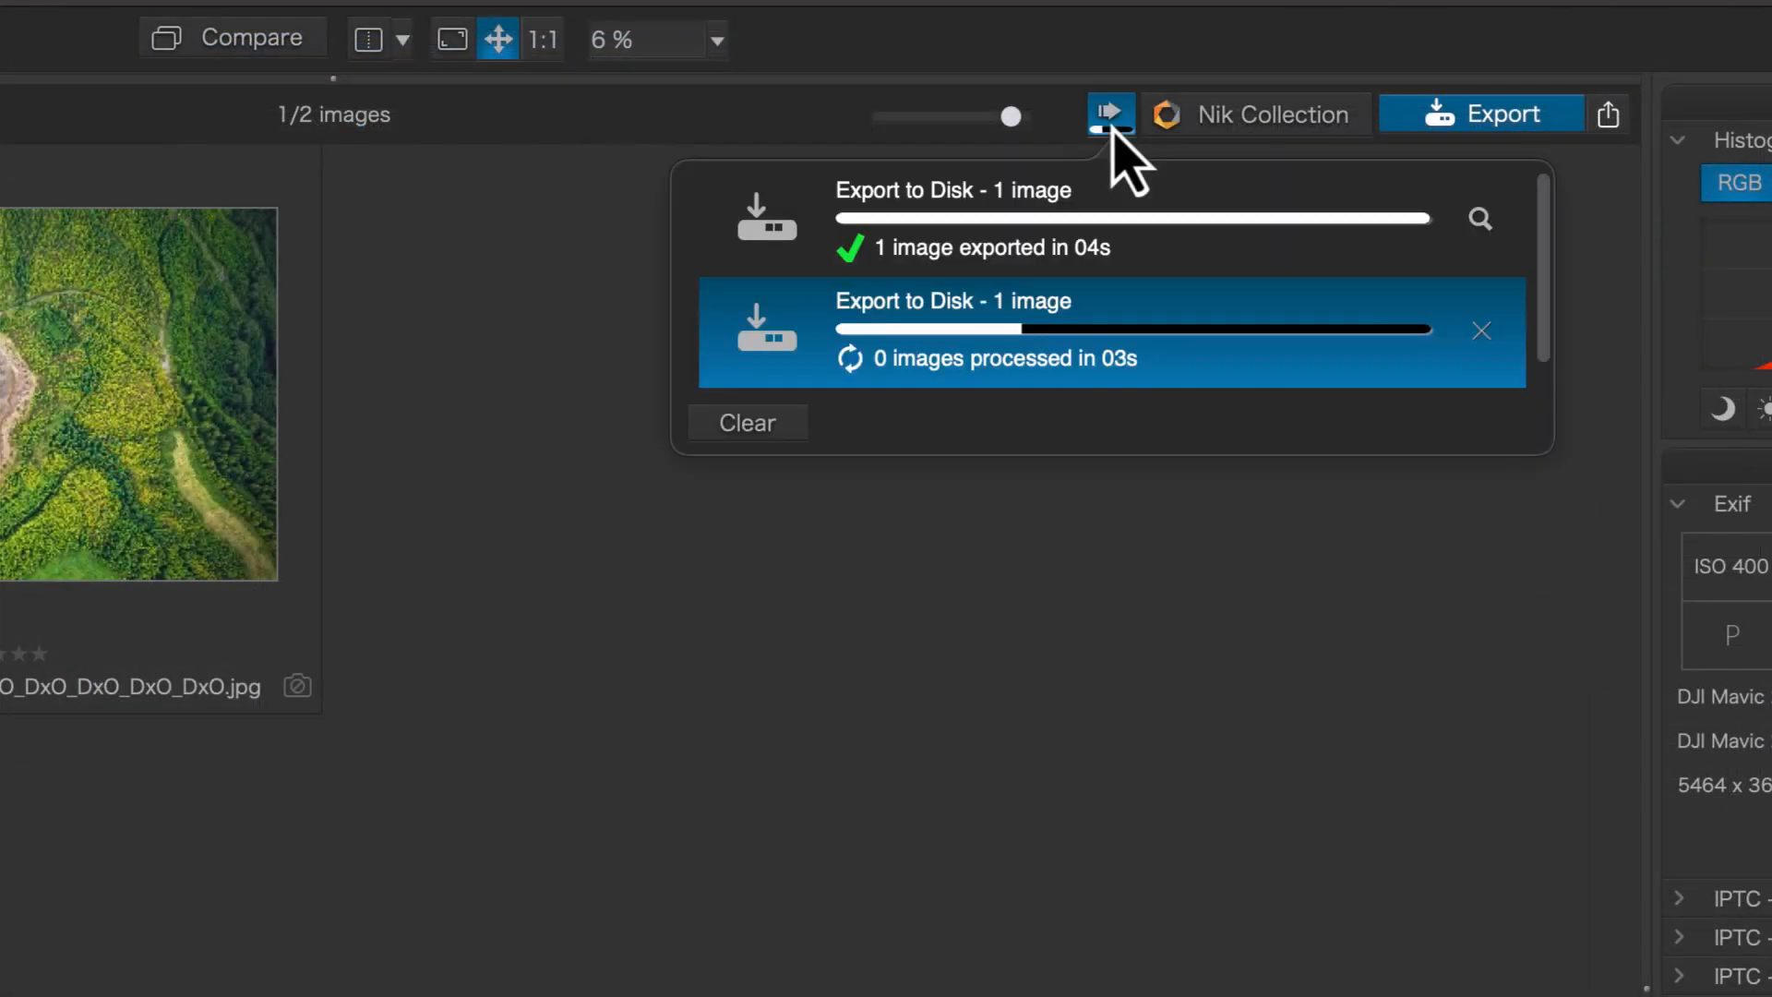